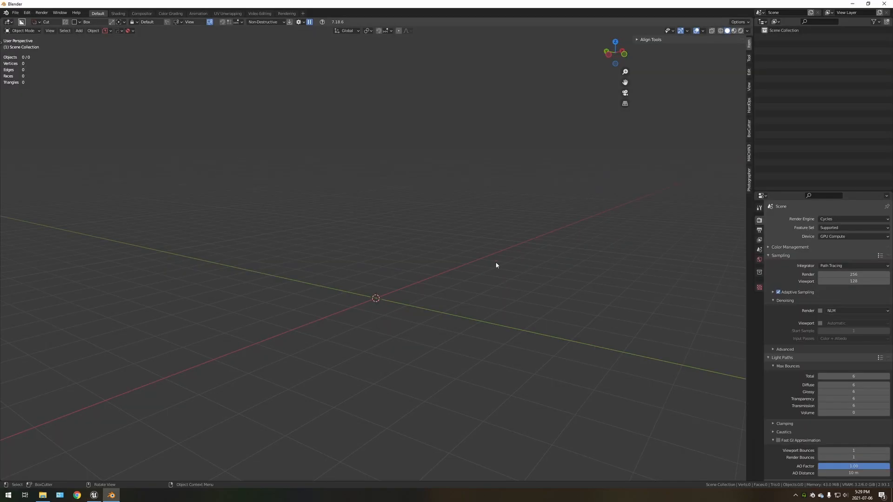
# Step: Add a monkey mesh at the world origin and frame it in the view
pyautogui.keyDown('shift'); pyautogui.moveTo(390, 290); pyautogui.dragTo(395, 287, button='middle'); pyautogui.keyUp('shift')
pyautogui.keyDown('shift'); pyautogui.moveTo(420, 255); pyautogui.dragTo(428, 252, button='middle'); pyautogui.keyUp('shift')
pyautogui.hotkey('shift', 'a')
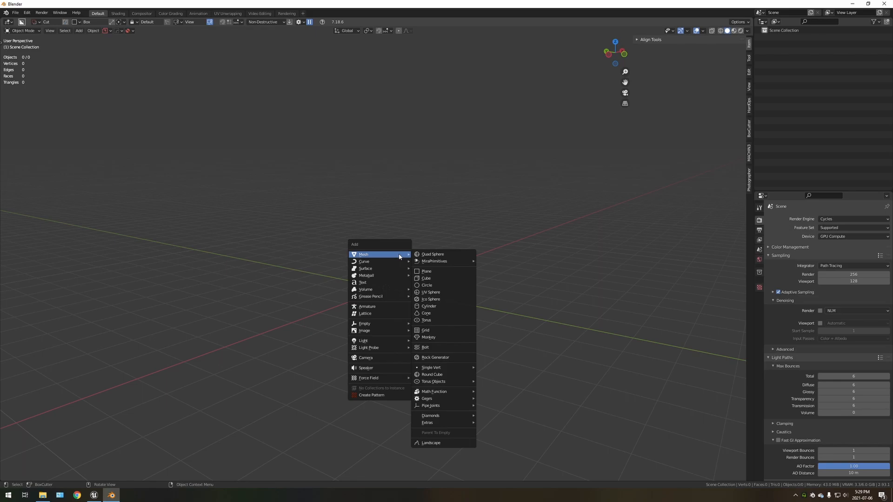
pyautogui.click(429, 338)
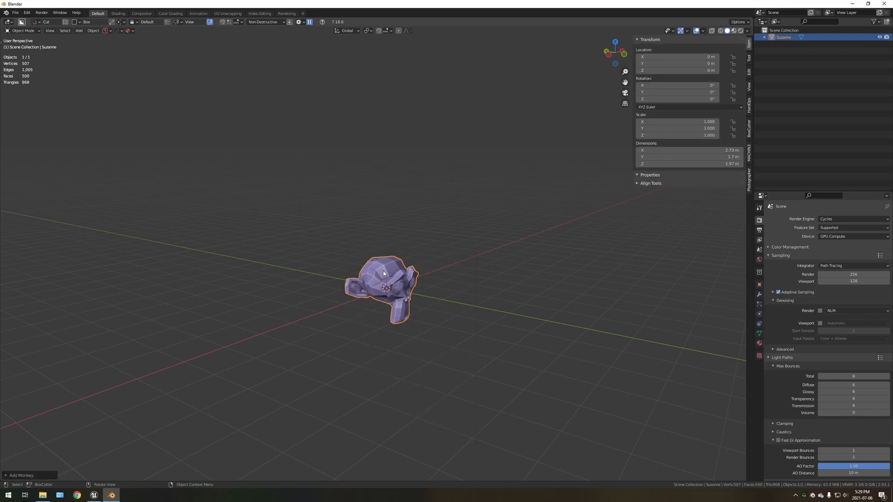
pyautogui.press('KP_Decimal')
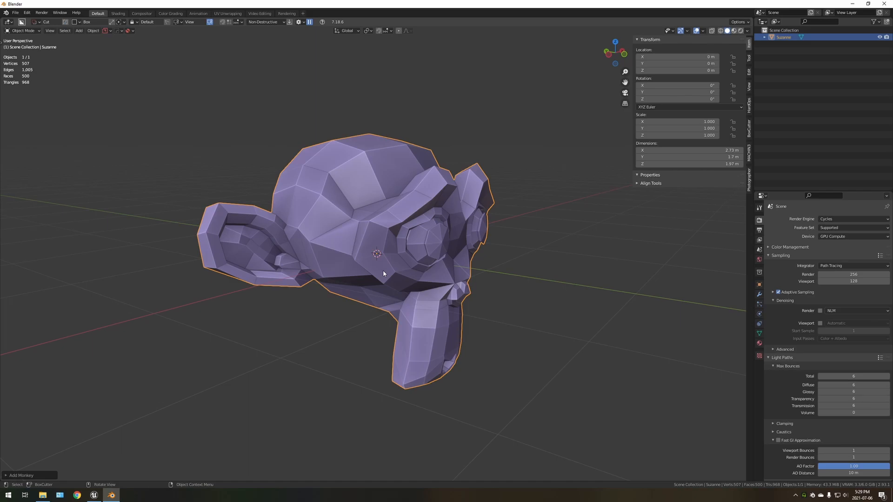
# Step: Rotate the monkey head about -34.5° around the X axis in the right side view
pyautogui.press('KP_1')
pyautogui.press('KP_3')
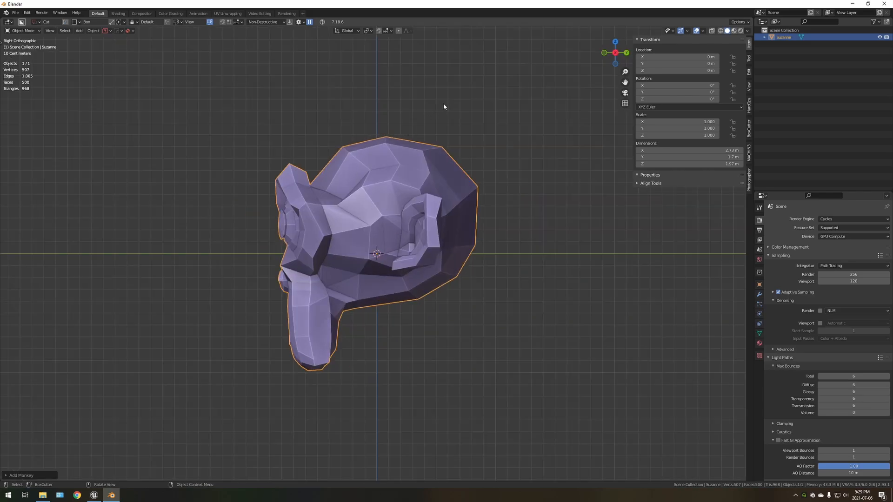
pyautogui.press('r')
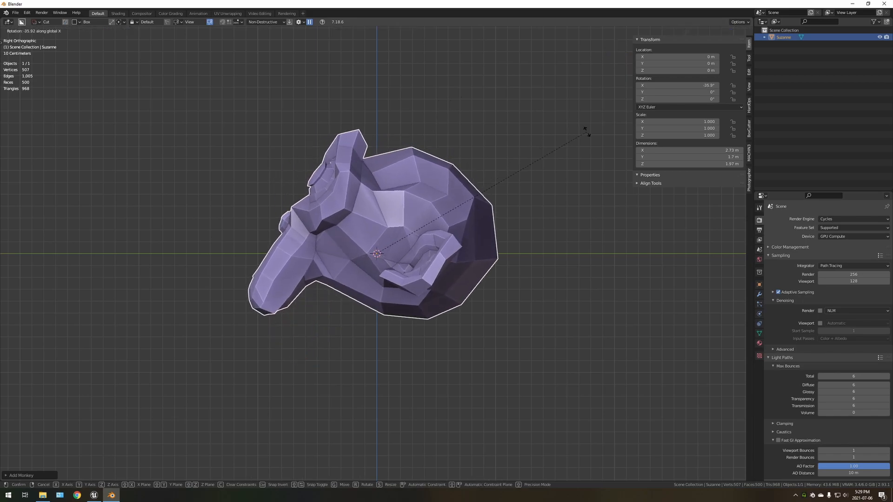
pyautogui.click(560, 144)
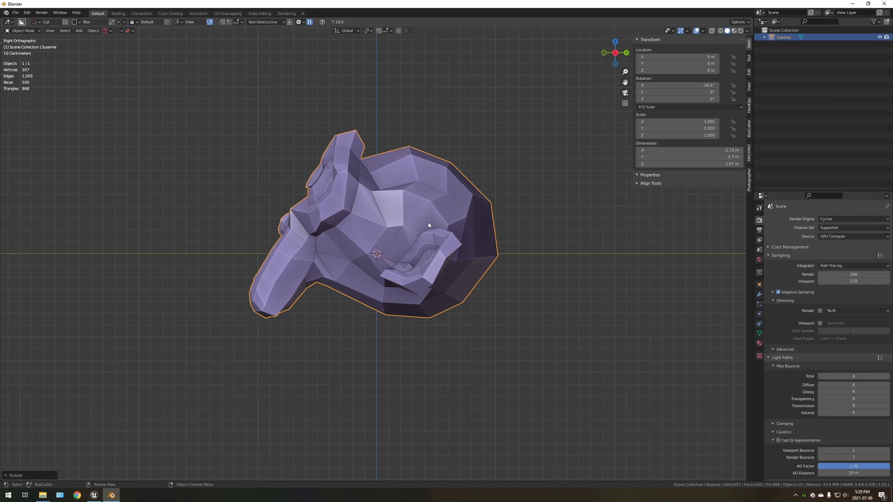
# Step: Raise the monkey head along Z to about 0.56 m so it sits above the ground line
pyautogui.press('g')
pyautogui.press('z')
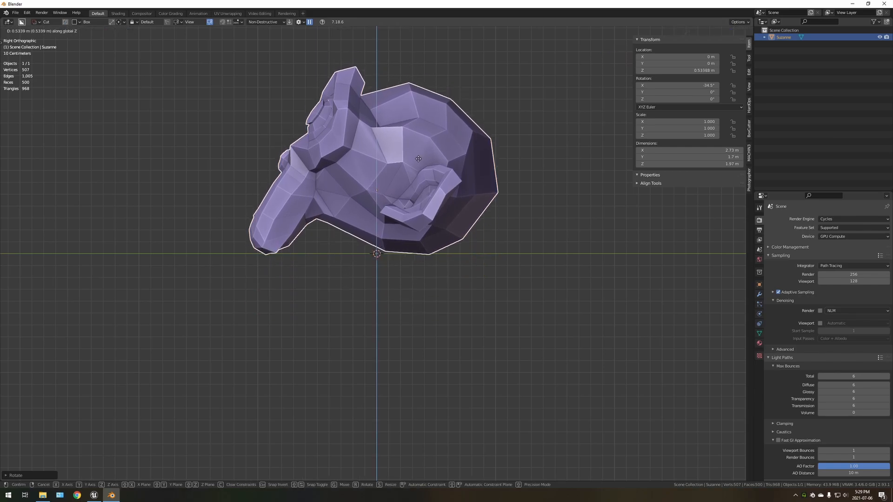
pyautogui.click(393, 172)
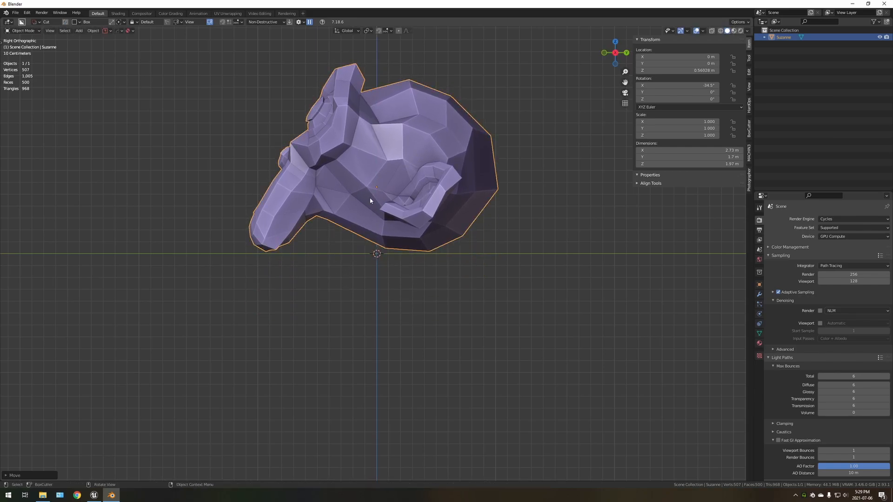
pyautogui.moveTo(371, 200); pyautogui.dragTo(396, 230, button='middle')
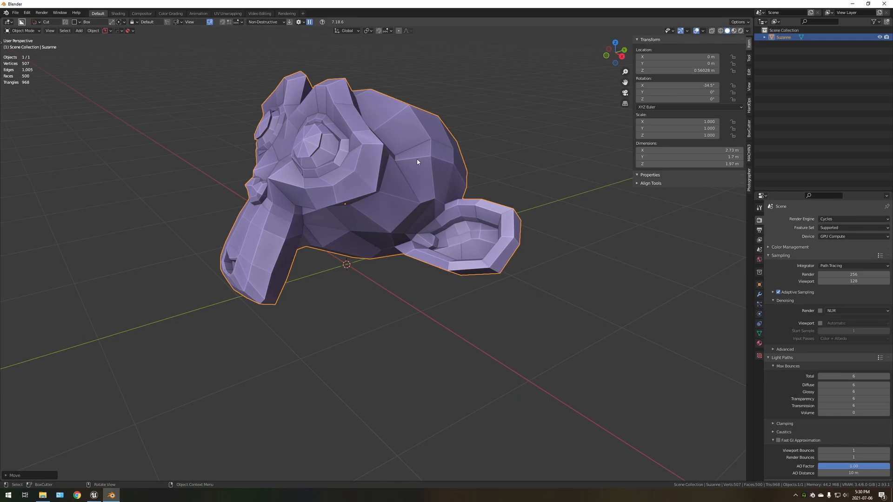
# Step: Apply the monkey head's rotation and set its scale to 0.5 on all three axes
pyautogui.hotkey('ctrl', 'a')
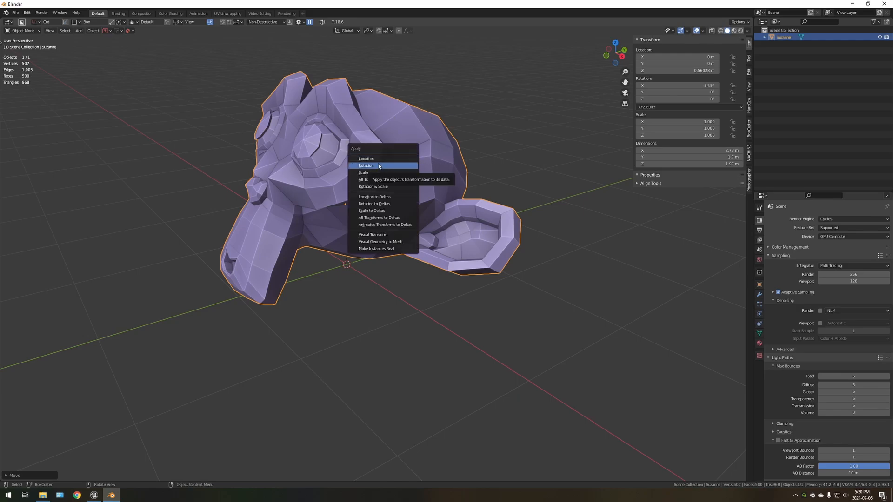
pyautogui.click(378, 166)
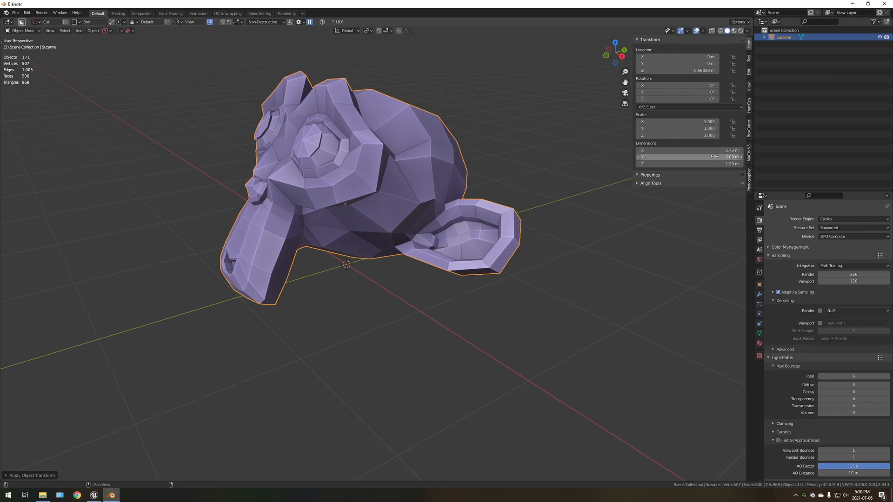
pyautogui.moveTo(684, 122); pyautogui.dragTo(684, 135)
pyautogui.press('BackSpace')
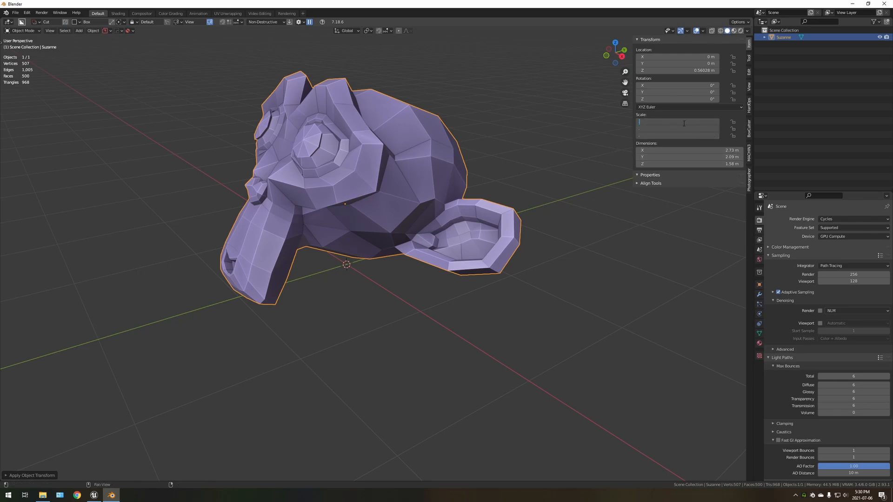
pyautogui.write('.5')
pyautogui.press('Return')
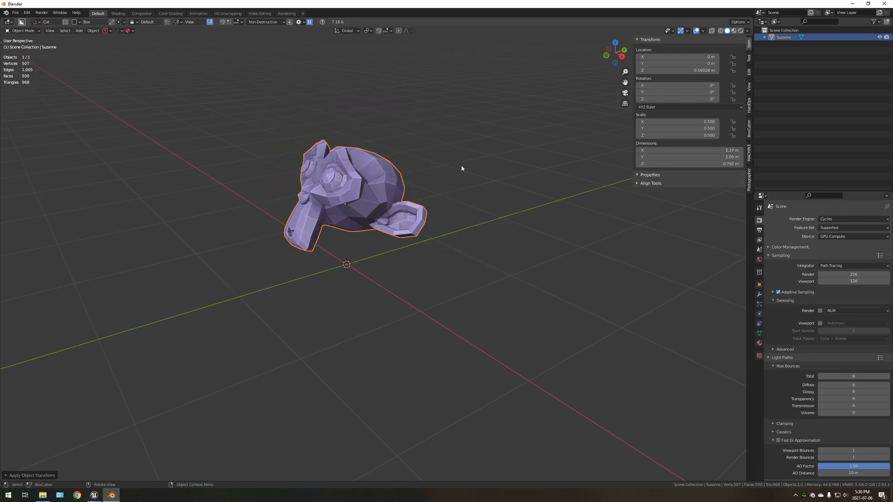
# Step: Lower the monkey head along Z to about 0.276 m so it rests on the ground line in the side view
pyautogui.press('KP_3')
pyautogui.scroll(3, 451, 248)
pyautogui.press('g')
pyautogui.press('z')
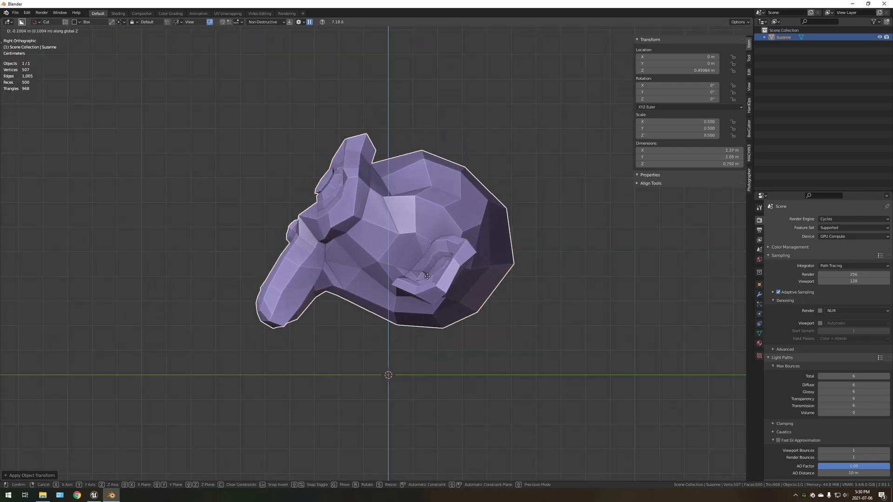
pyautogui.click(424, 318)
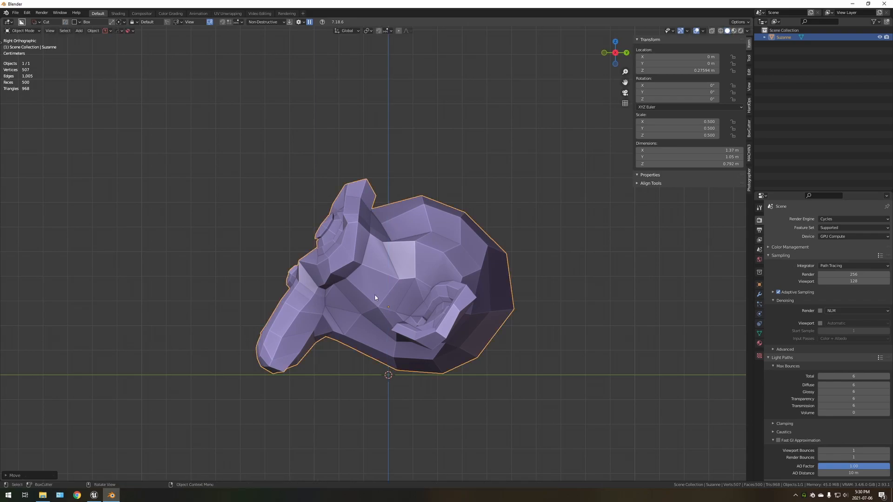
# Step: Apply the monkey head's scale
pyautogui.hotkey('ctrl', 'a')
pyautogui.click(350, 304)
pyautogui.scroll(-2, 378, 268)
pyautogui.moveTo(378, 268); pyautogui.dragTo(408, 285, button='middle')
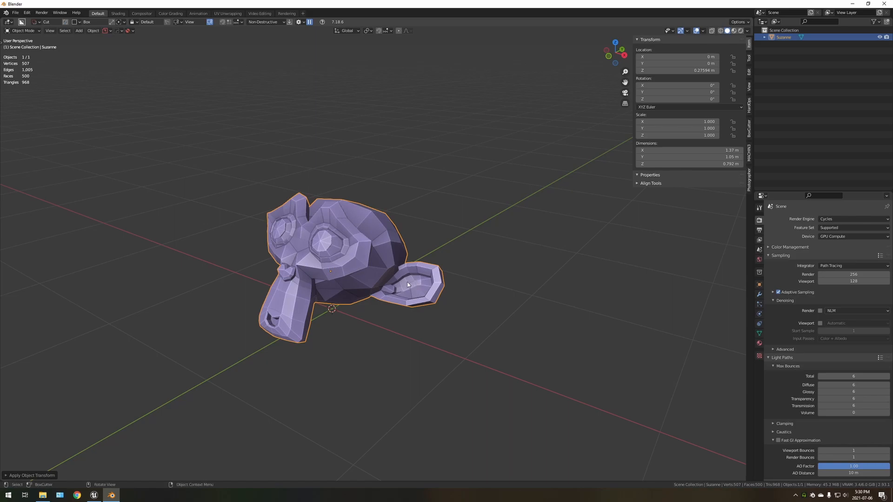
# Step: Shade the monkey head smooth
pyautogui.rightClick(340, 251)
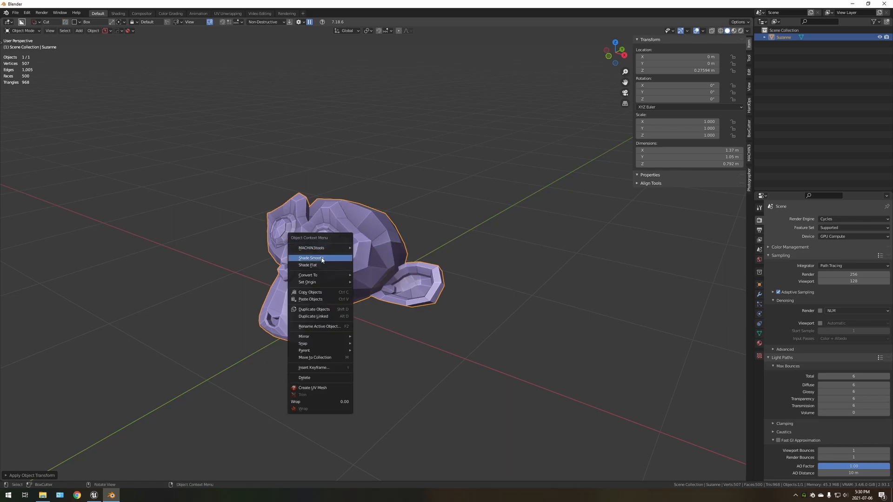
pyautogui.click(321, 258)
pyautogui.scroll(1, 340, 262)
pyautogui.keyDown('shift'); pyautogui.moveTo(341, 258); pyautogui.dragTo(424, 240, button='middle'); pyautogui.keyUp('shift')
pyautogui.scroll(2, 367, 258)
pyautogui.scroll(-1, 421, 237)
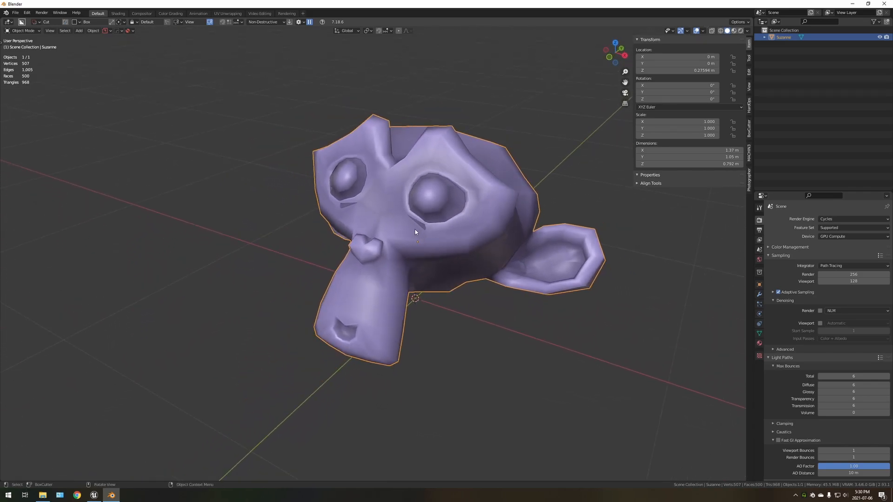
# Step: Add a level 2 Subdivision modifier to the monkey head and show its modifier settings
pyautogui.hotkey('ctrl', '2')
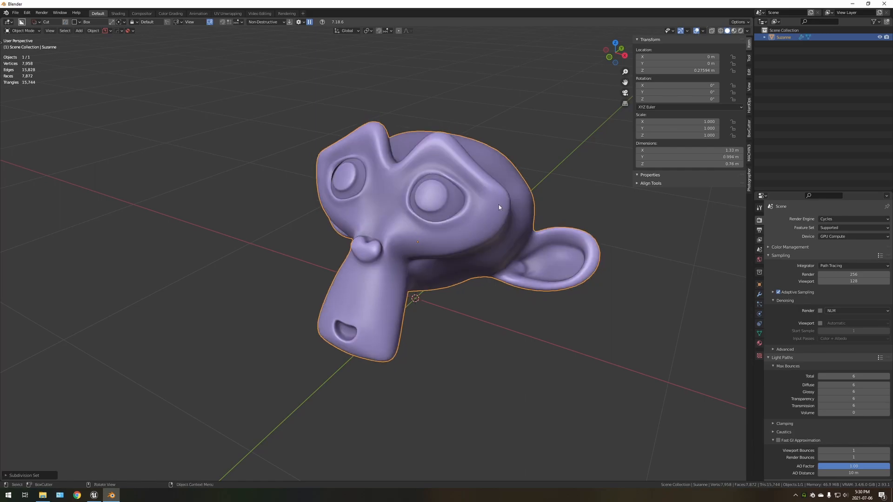
pyautogui.click(759, 296)
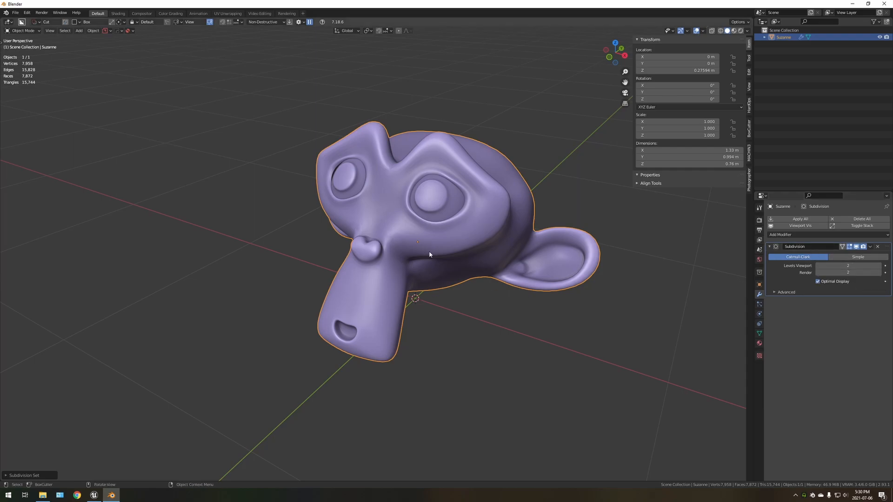
pyautogui.scroll(2, 429, 250)
pyautogui.scroll(-4, 441, 280)
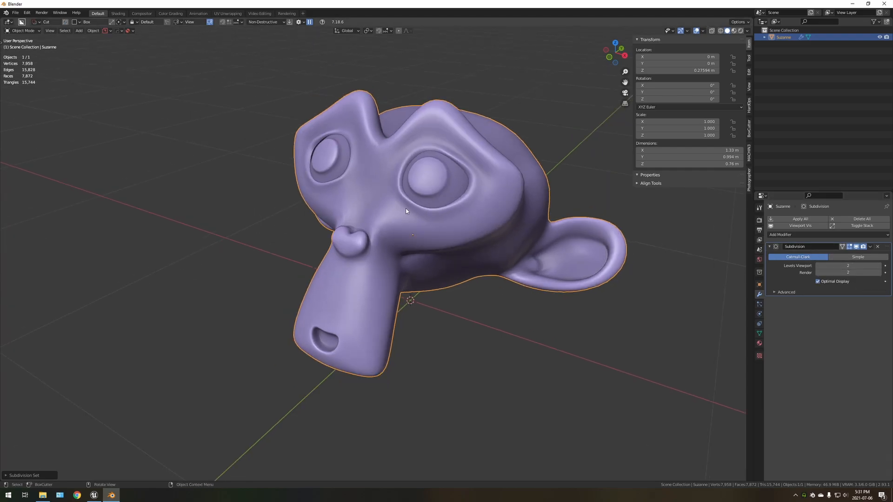
pyautogui.moveTo(440, 280); pyautogui.dragTo(443, 244, button='middle')
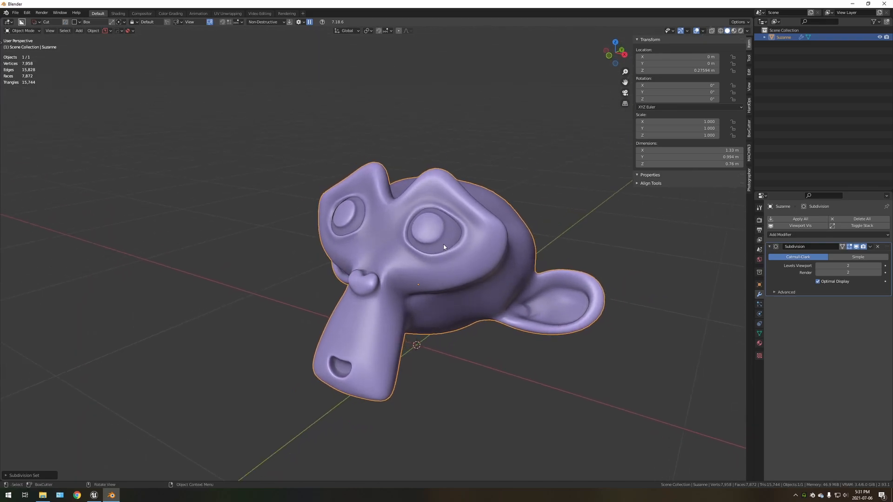
# Step: Duplicate the monkey head in place and remove the Subdivision modifier from the copy
pyautogui.hotkey('shift', 'd')
pyautogui.rightClick(443, 245)
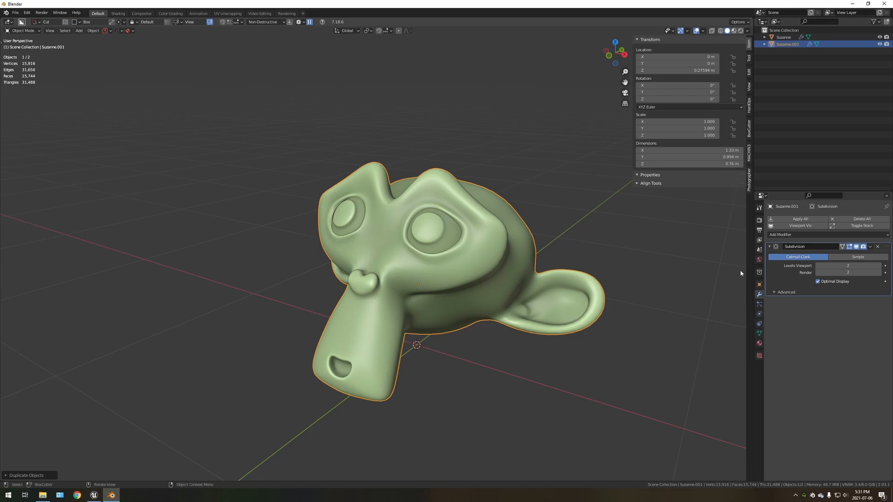
pyautogui.click(879, 248)
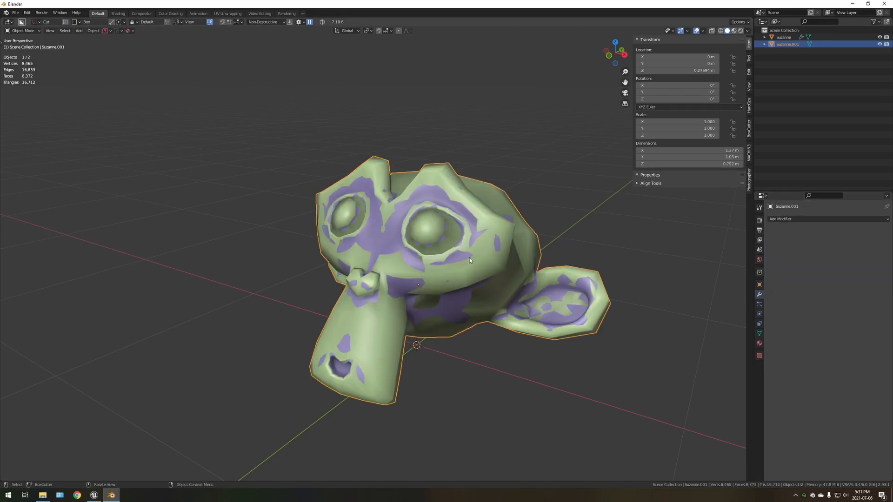
# Step: Hide the original monkey head to examine the low-poly copy's geometry, and show the original again
pyautogui.click(879, 37)
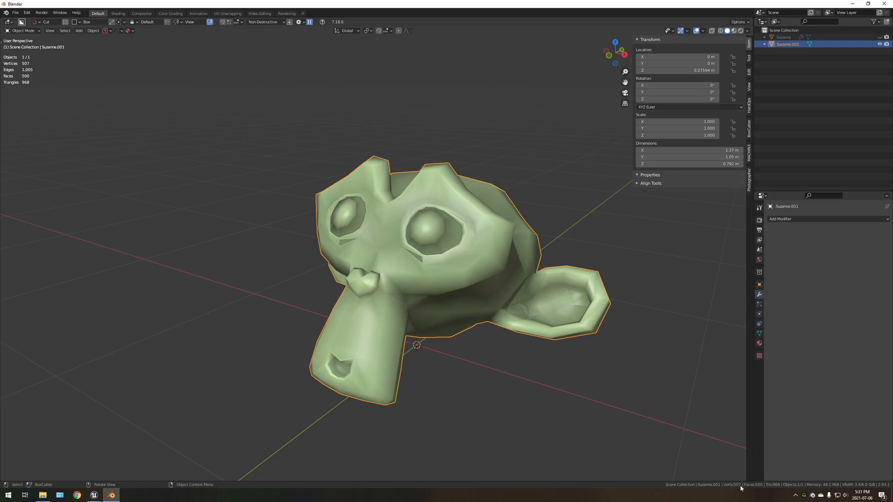
pyautogui.scroll(2, 423, 261)
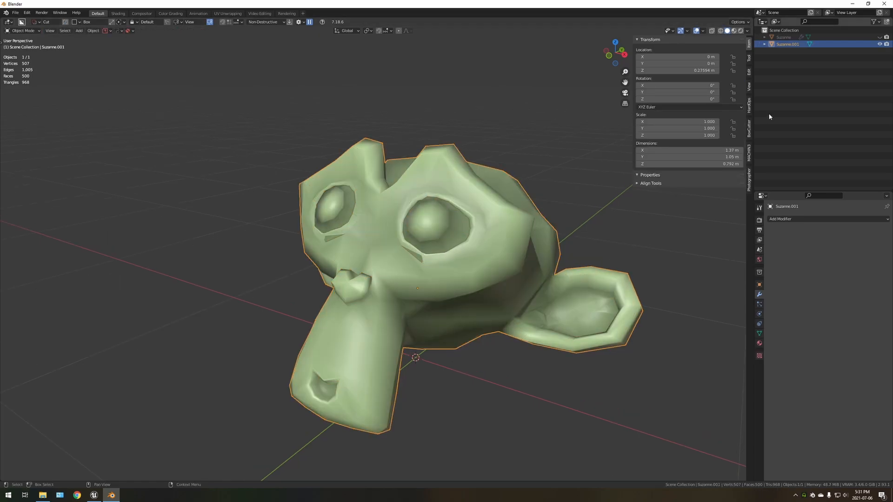
pyautogui.click(880, 37)
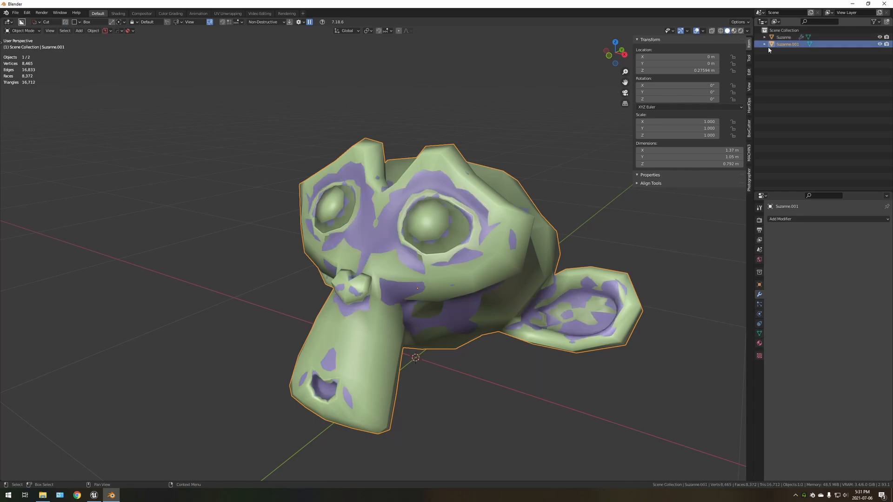
# Step: Rename the original subdivided monkey object and its mesh data to SM_Monkey_LOD0
pyautogui.click(791, 37)
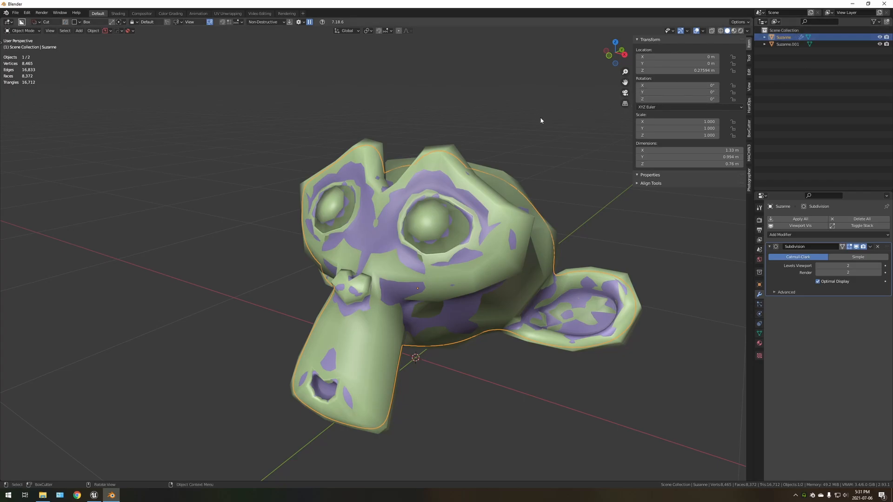
pyautogui.doubleClick(783, 37)
pyautogui.write('SM')
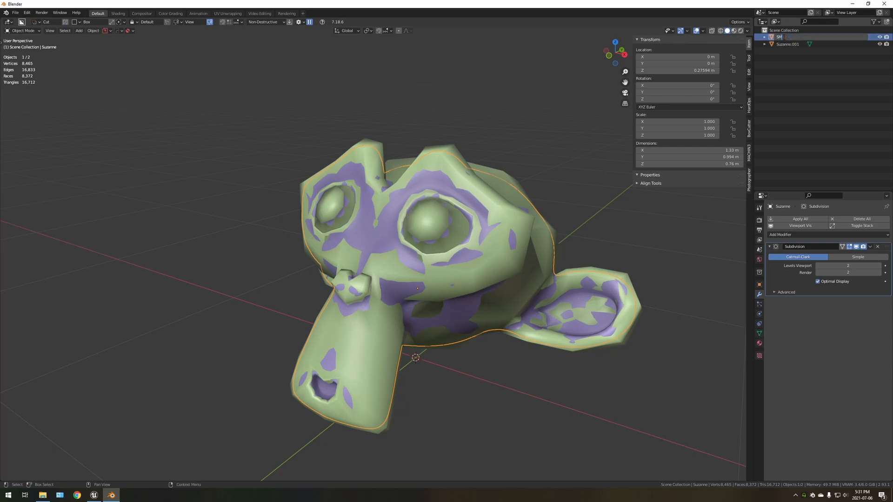
pyautogui.write('_Monkey_LOD0')
pyautogui.press('Return')
pyautogui.click(765, 37)
pyautogui.doubleClick(790, 44)
pyautogui.write('SM_Monkey_LOD0')
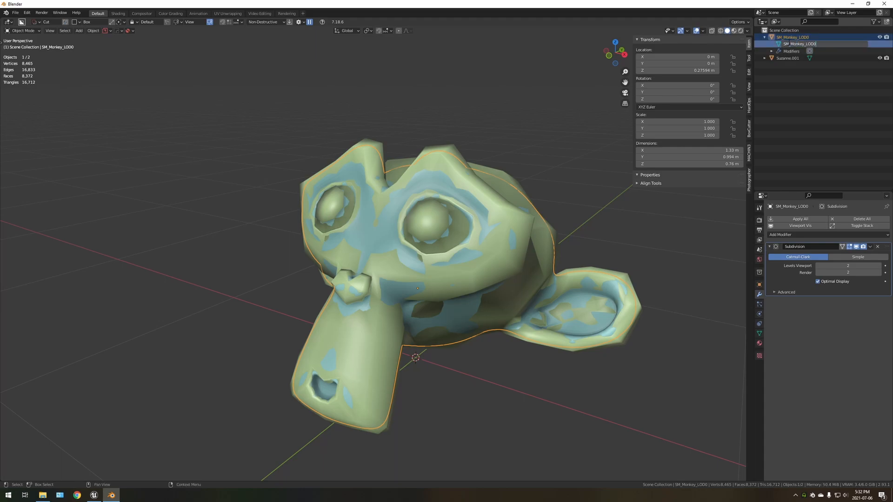
pyautogui.press('Return')
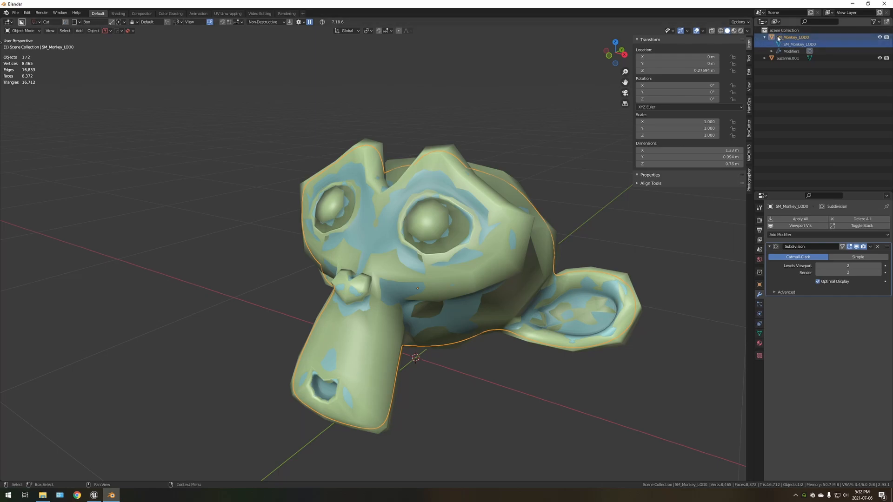
# Step: Rename the duplicate low-poly monkey object and its mesh data to SM_Monkey_LOD1
pyautogui.doubleClick(783, 58)
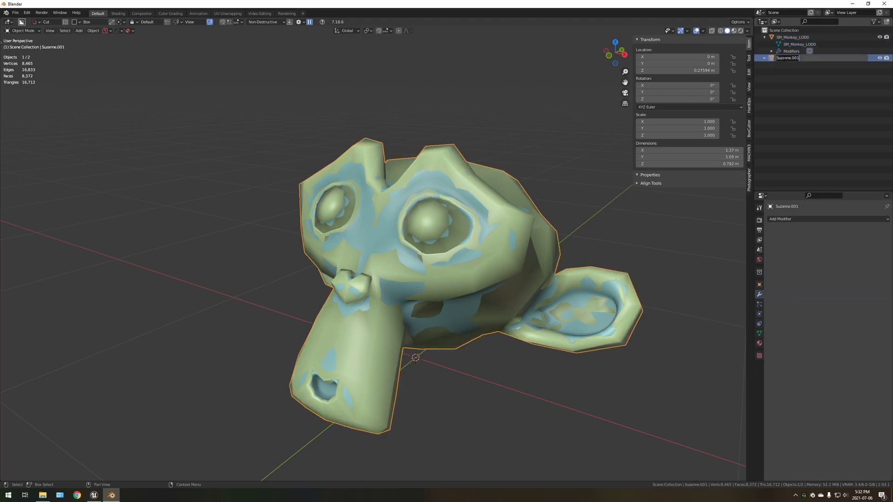
pyautogui.write('SM_Monkey_LOD0')
pyautogui.press('Return')
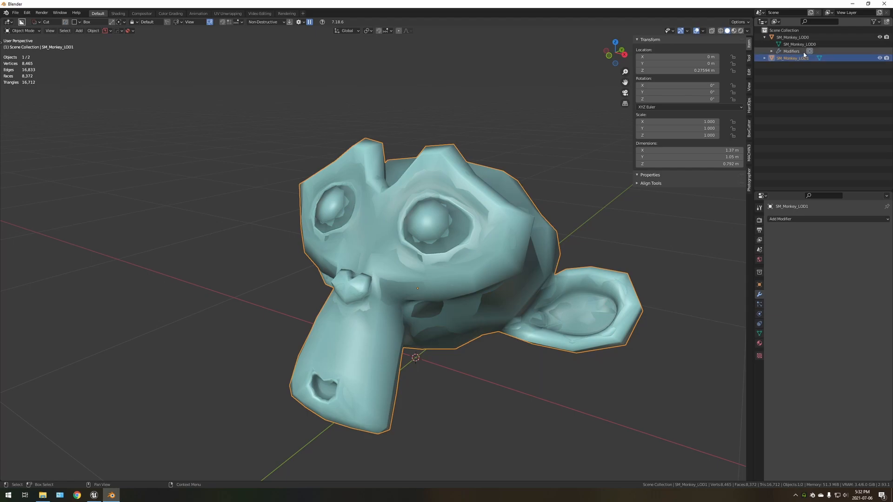
pyautogui.click(764, 57)
pyautogui.doubleClick(790, 65)
pyautogui.write('SM_Monkey_LOD1')
pyautogui.press('Return')
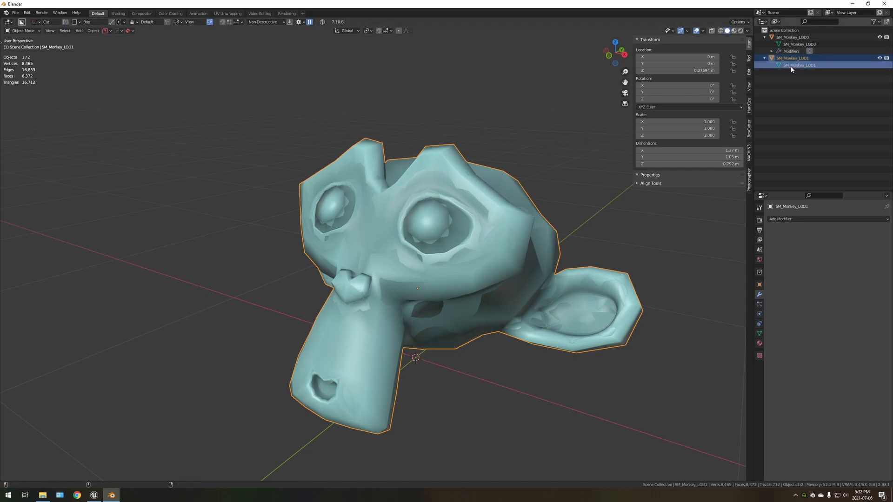
# Step: Deselect all objects in the scene
pyautogui.hotkey('alt', 'a')
pyautogui.scroll(-1, 448, 277)
pyautogui.scroll(1, 448, 276)
pyautogui.scroll(-1, 448, 276)
pyautogui.keyDown('shift'); pyautogui.moveTo(472, 281); pyautogui.dragTo(489, 288, button='middle'); pyautogui.keyUp('shift')
pyautogui.scroll(-1, 454, 284)
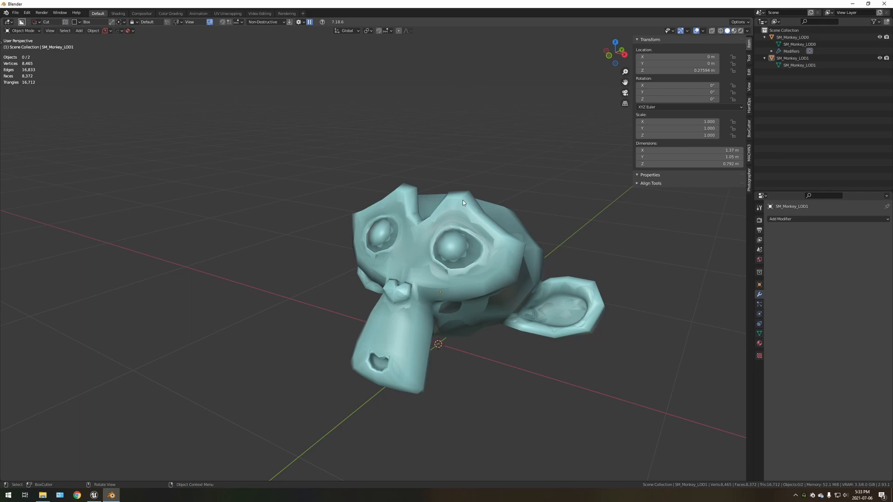
# Step: Duplicate SM_Monkey_LOD1 in place and add a Decimate modifier to the copy
pyautogui.click(463, 203)
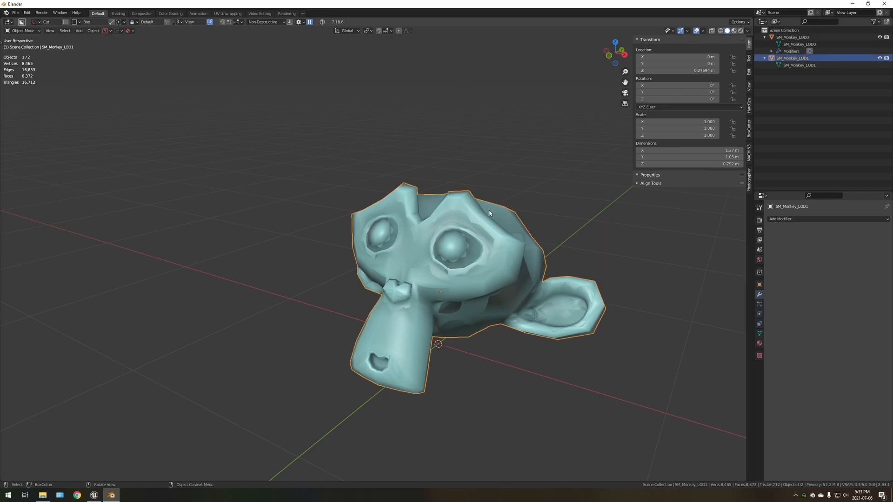
pyautogui.hotkey('shift', 'd')
pyautogui.rightClick(502, 195)
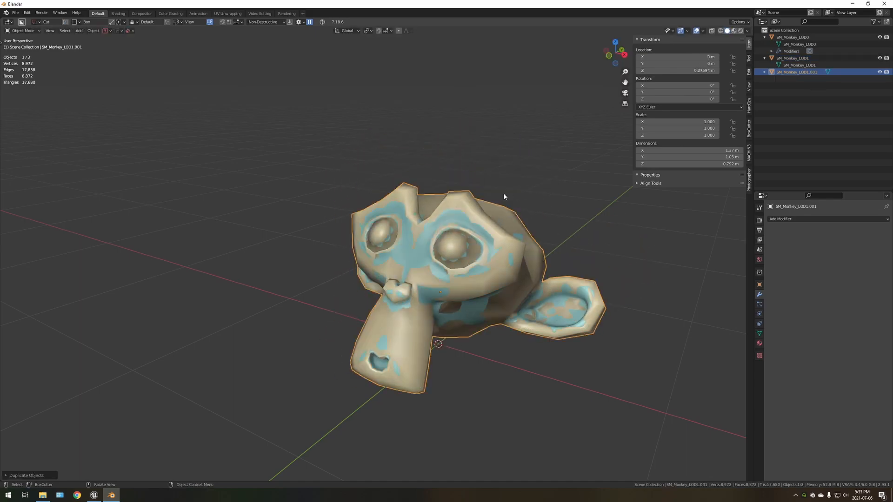
pyautogui.click(798, 219)
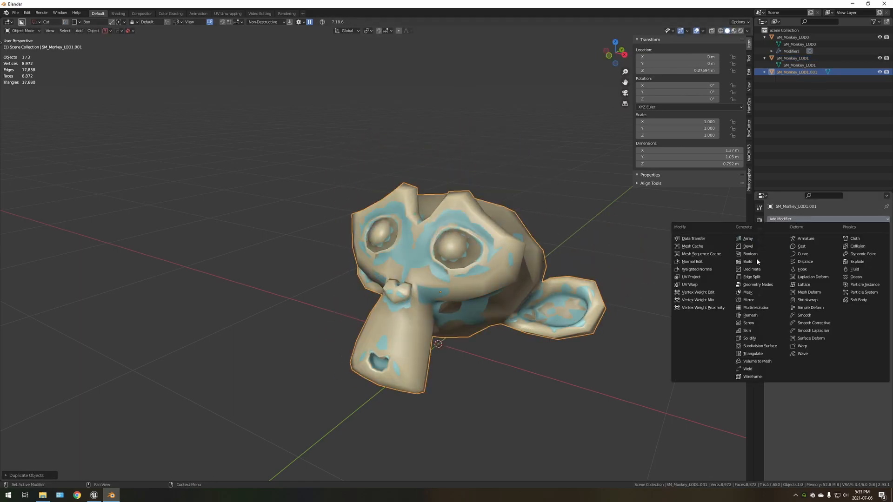
pyautogui.click(750, 270)
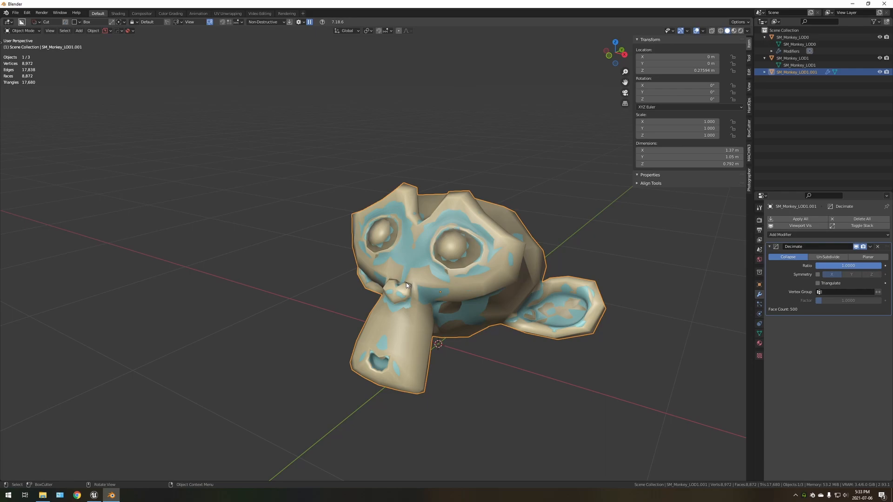
# Step: Isolate the copy in local view, look at it from the front, and set its Decimate ratio to 0.1
pyautogui.press('KP_Divide')
pyautogui.press('KP_1')
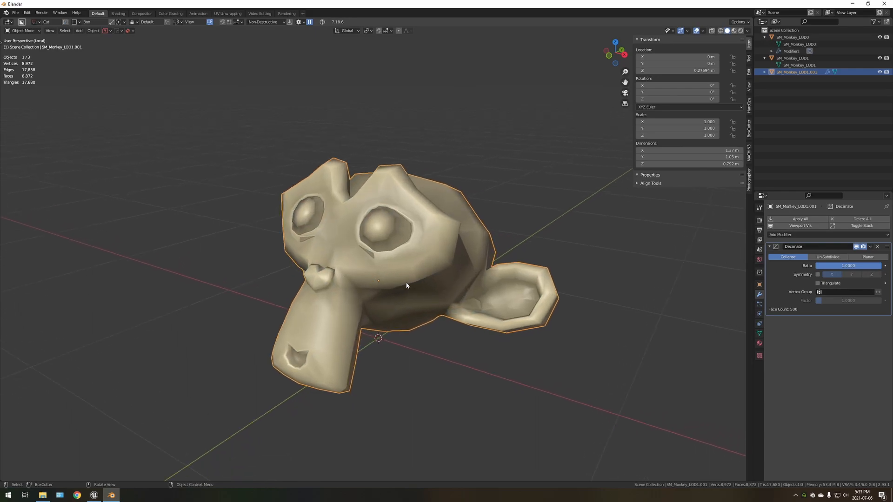
pyautogui.click(847, 266)
pyautogui.write('0.1')
pyautogui.press('Return')
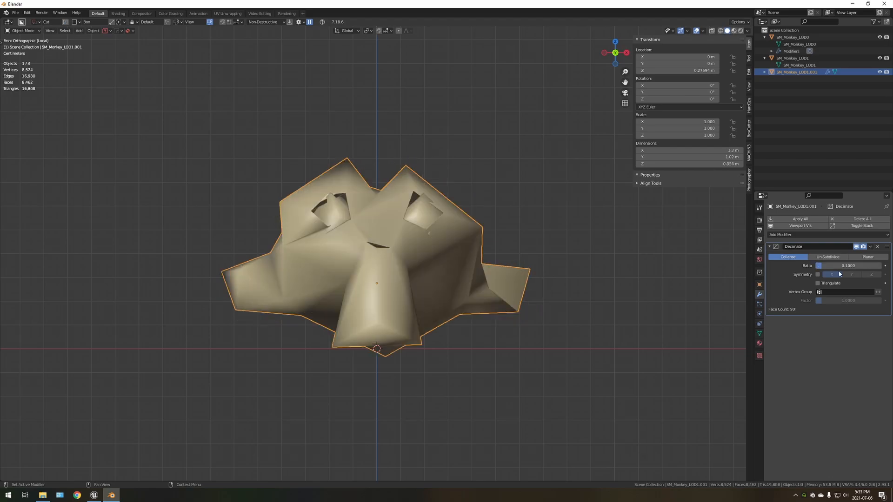
# Step: Set the copy's Decimate ratio to 0.25 and inspect the reduced mesh around the eyes and snout
pyautogui.click(834, 267)
pyautogui.write('0.25')
pyautogui.press('Return')
pyautogui.scroll(3, 298, 269)
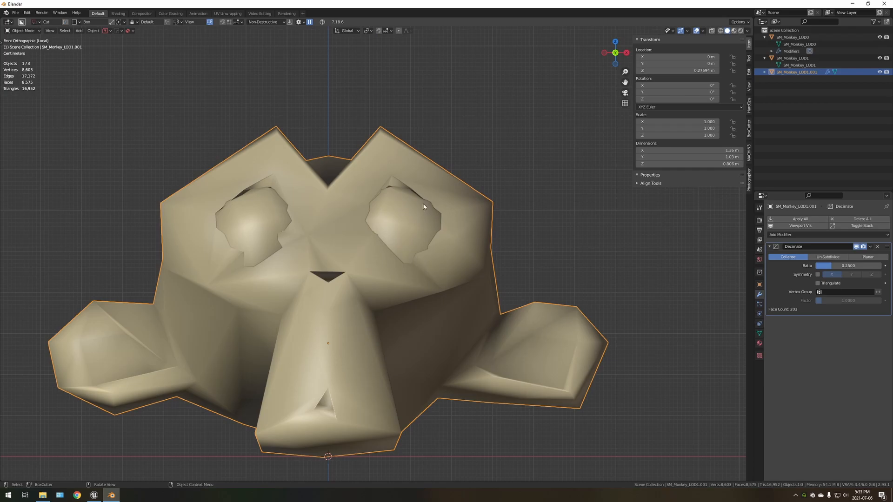
pyautogui.keyDown('shift'); pyautogui.moveTo(303, 270); pyautogui.dragTo(469, 271, button='middle'); pyautogui.keyUp('shift')
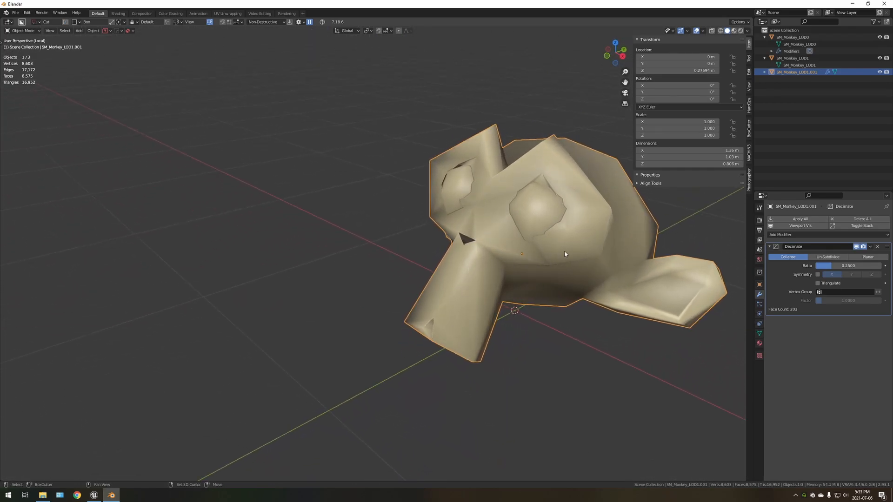
pyautogui.keyDown('shift'); pyautogui.moveTo(562, 254); pyautogui.dragTo(524, 265, button='middle'); pyautogui.keyUp('shift')
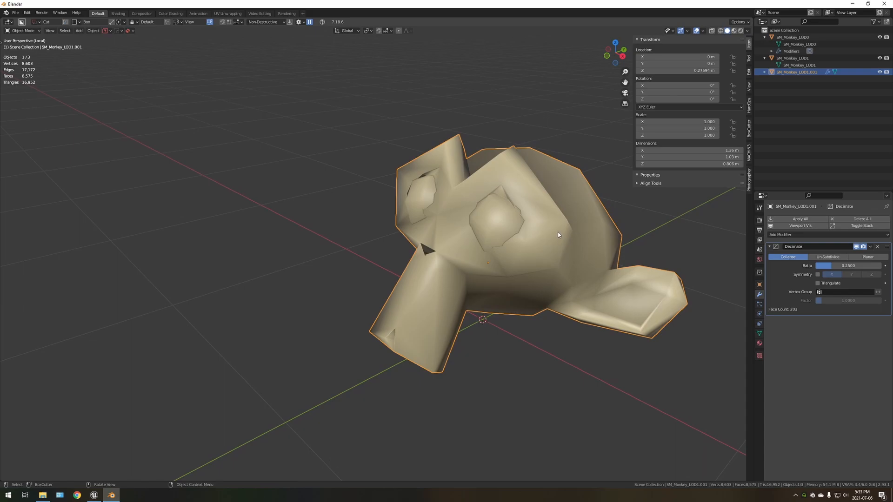
pyautogui.scroll(1, 544, 232)
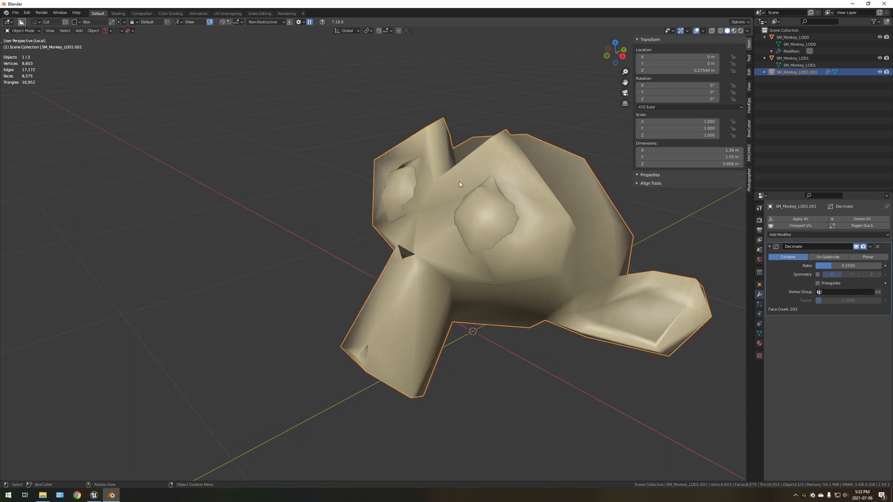
# Step: Apply the Decimate modifier to the monkey copy
pyautogui.press('Tab')
pyautogui.press('Tab')
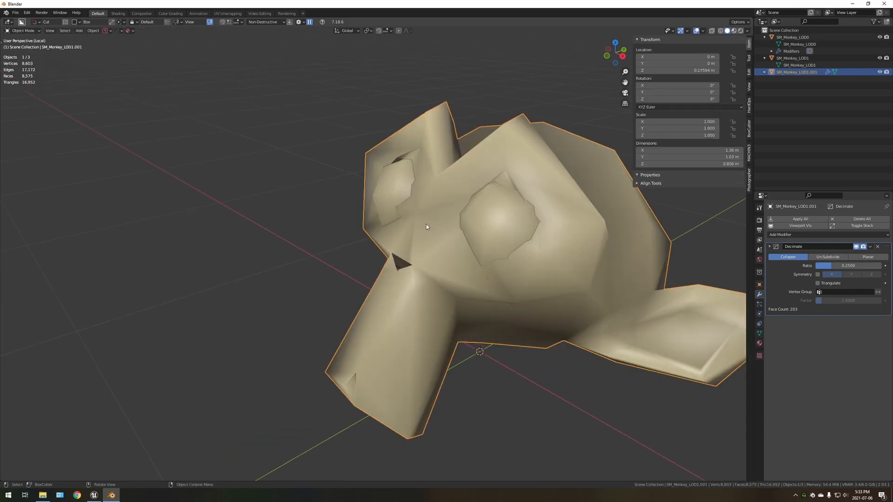
pyautogui.click(870, 247)
pyautogui.click(855, 256)
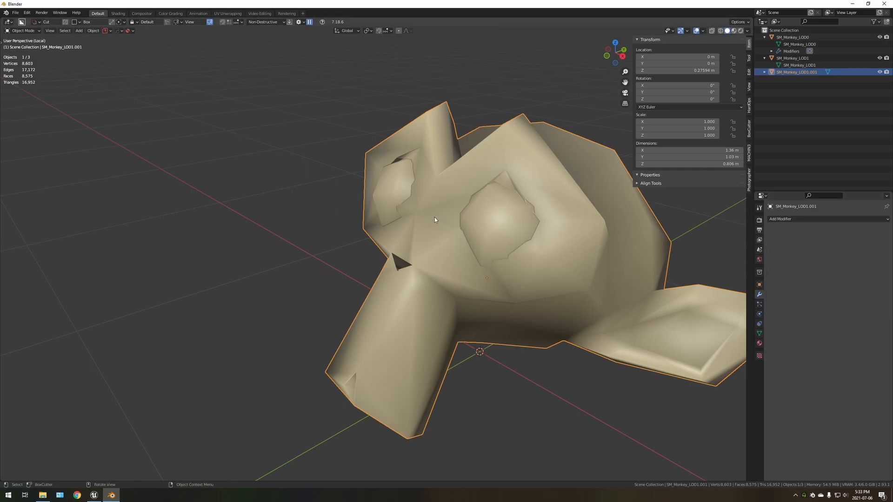
# Step: Select all linked geometry of one eye on the decimated copy in Edit Mode
pyautogui.moveTo(512, 233); pyautogui.dragTo(479, 200, button='middle')
pyautogui.press('Tab')
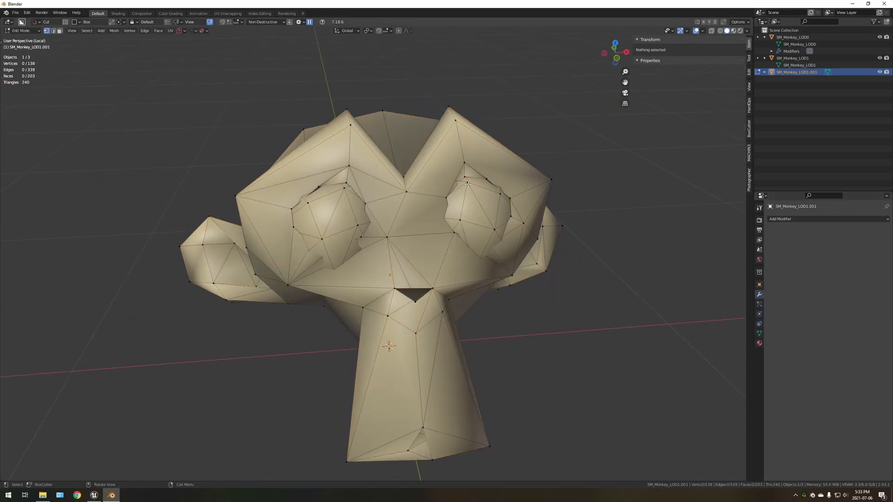
pyautogui.click(469, 208)
pyautogui.hotkey('ctrl', 'l')
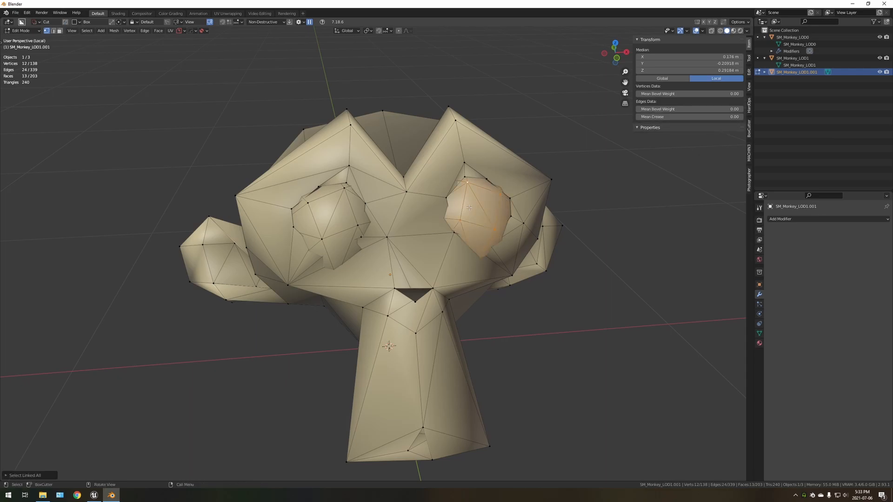
pyautogui.click(469, 211)
# Step: Return to Object Mode and delete the decimated monkey copy
pyautogui.moveTo(469, 211); pyautogui.dragTo(490, 191, button='middle')
pyautogui.press('Tab')
pyautogui.press('Delete')
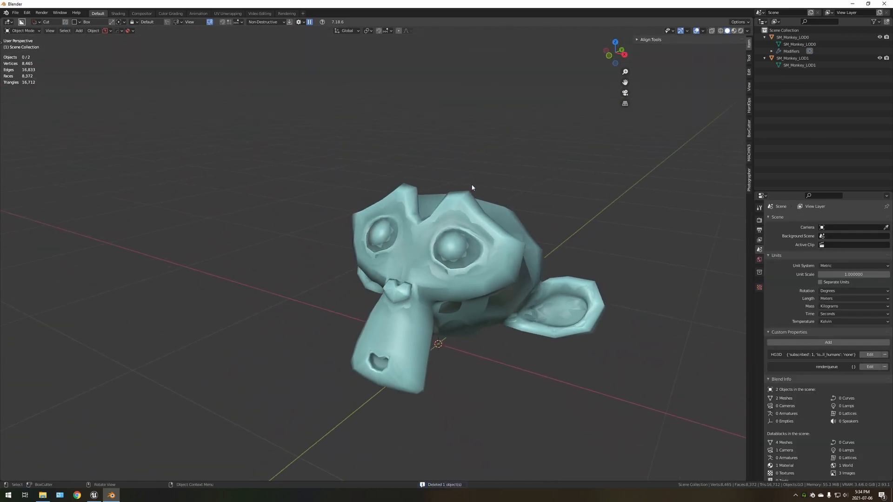
# Step: Isolate SM_Monkey_LOD1, try moving one eye's linked geometry in Edit Mode, then return to the full scene with nothing selected
pyautogui.click(476, 209)
pyautogui.press('KP_Divide')
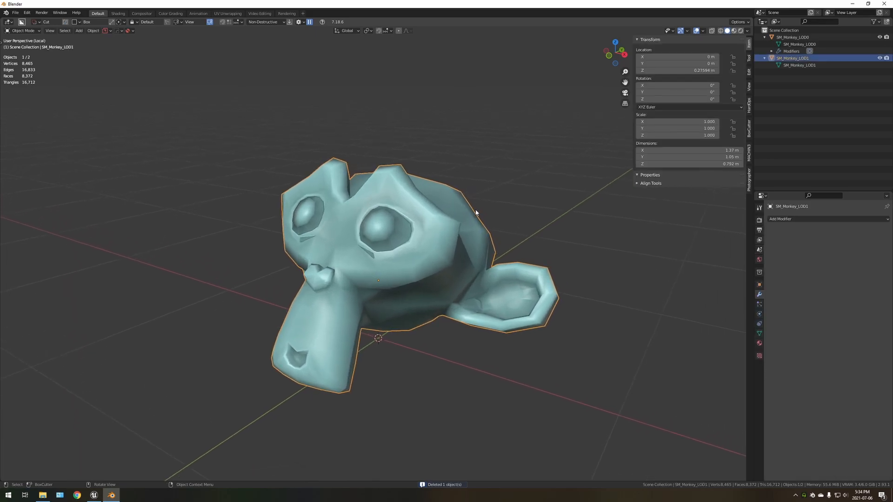
pyautogui.press('Tab')
pyautogui.click(385, 231)
pyautogui.hotkey('ctrl', 'l')
pyautogui.press('g')
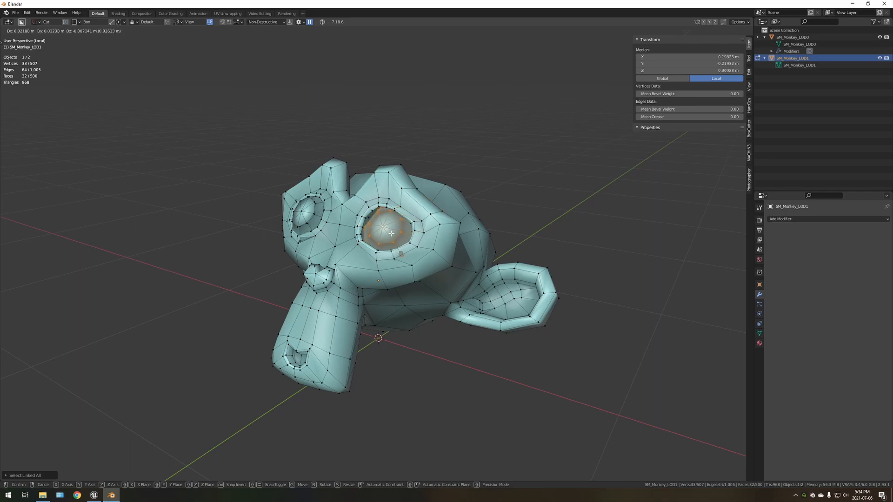
pyautogui.rightClick(390, 233)
pyautogui.press('Tab')
pyautogui.press('KP_Divide')
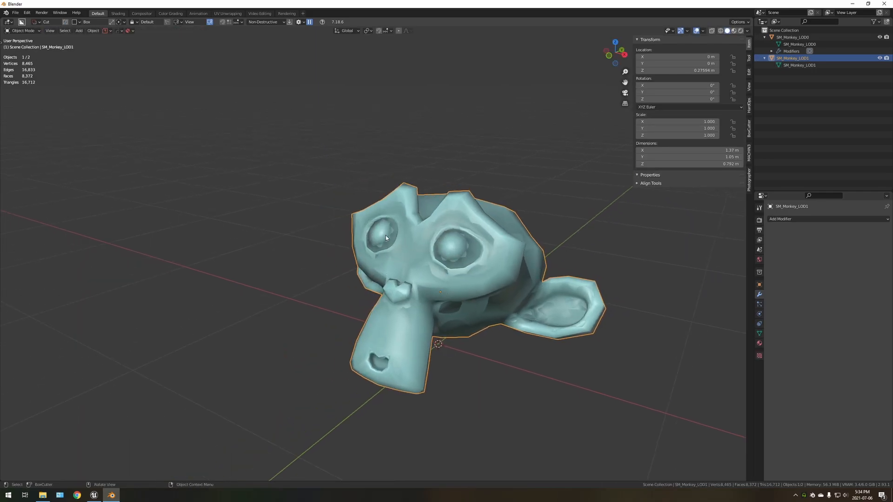
pyautogui.hotkey('alt', 'a')
# Step: Add a cube mesh at the world origin and set its viewport display to Wire
pyautogui.moveTo(465, 255); pyautogui.dragTo(455, 272, button='middle')
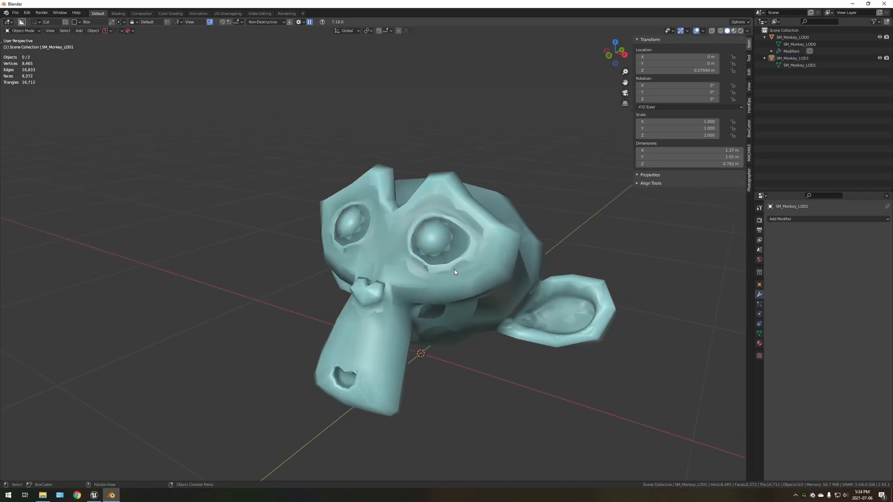
pyautogui.scroll(1, 484, 260)
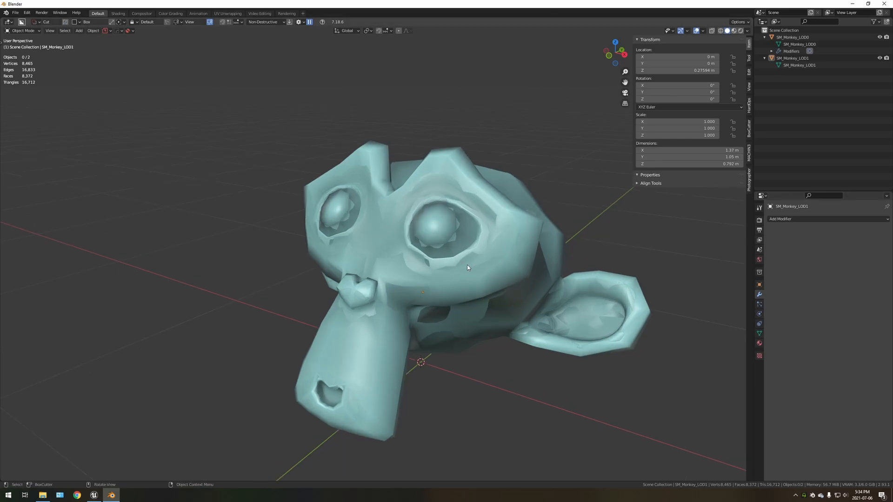
pyautogui.moveTo(476, 261); pyautogui.dragTo(477, 230, button='middle')
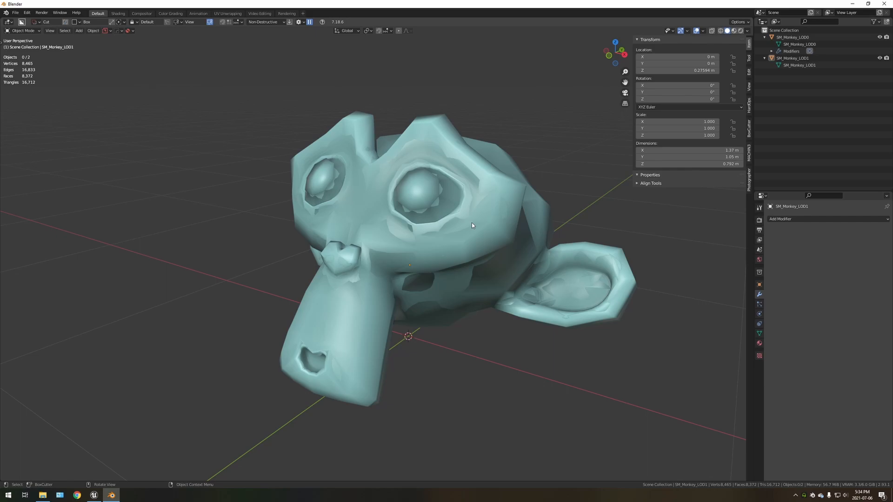
pyautogui.scroll(-1, 472, 225)
pyautogui.moveTo(520, 235)
pyautogui.mouseDown(button='middle')
pyautogui.moveTo(406, 221)
pyautogui.moveTo(516, 241)
pyautogui.mouseUp(button='middle')
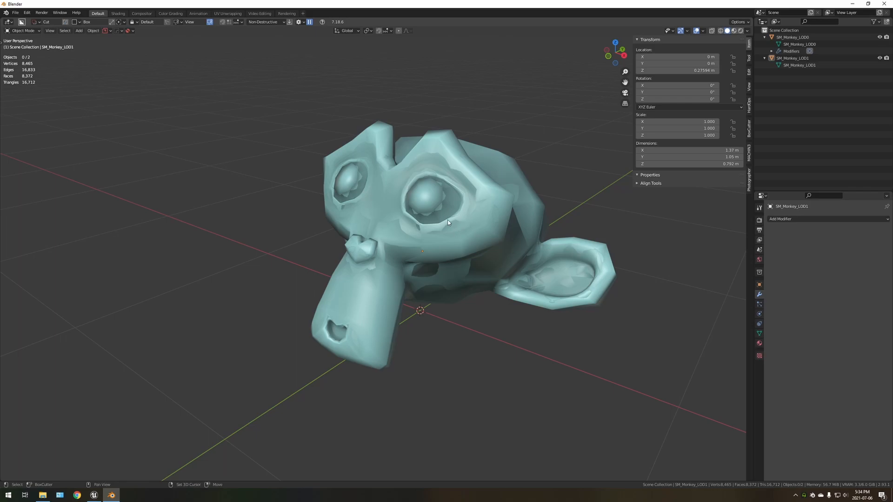
pyautogui.hotkey('shift', 'a')
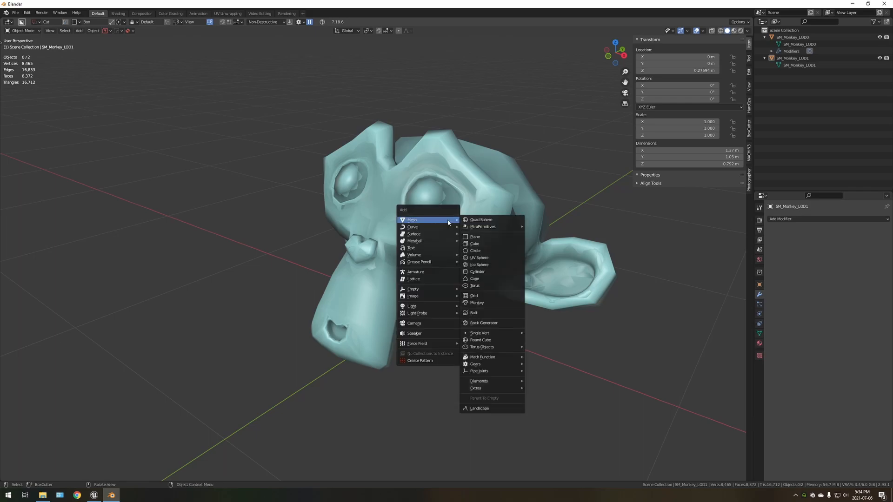
pyautogui.click(477, 244)
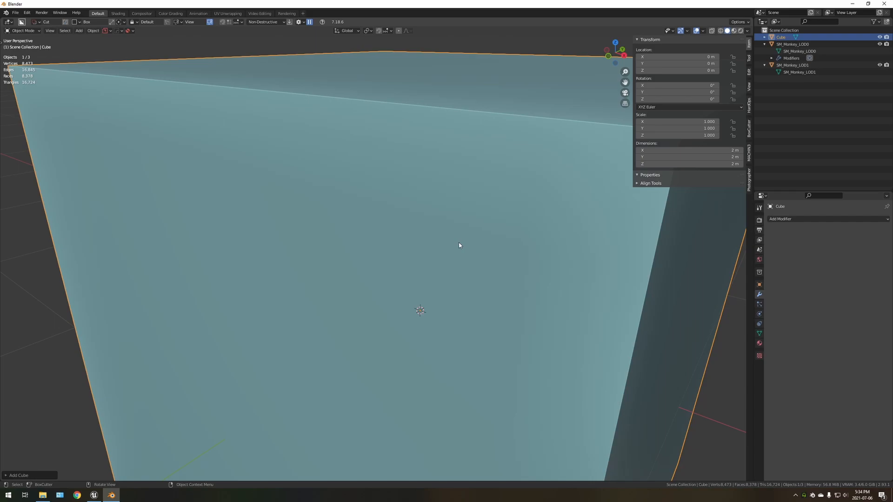
pyautogui.click(759, 285)
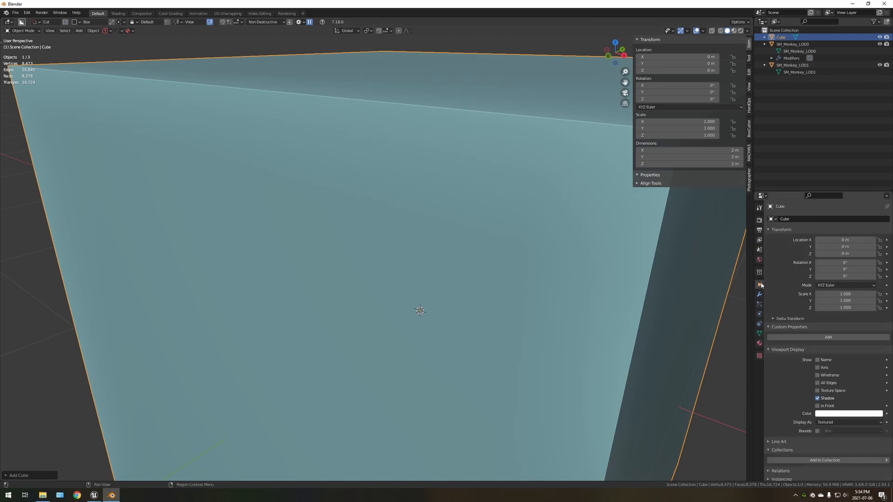
pyautogui.click(833, 422)
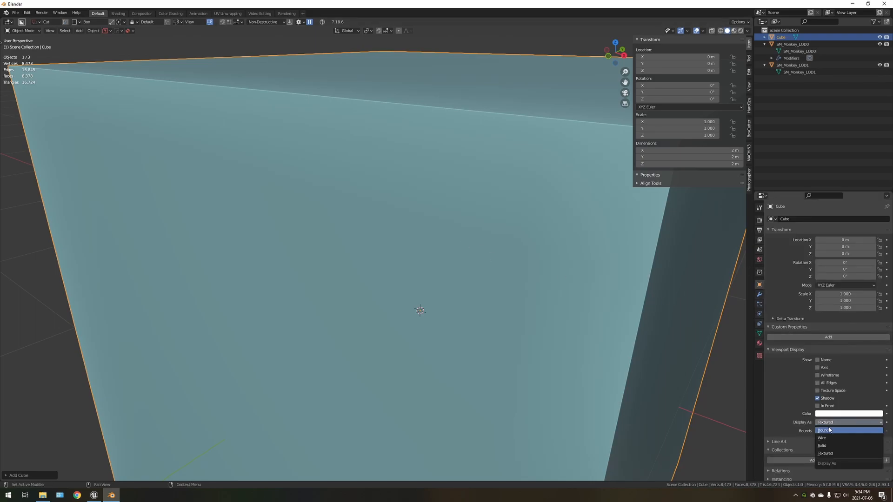
pyautogui.click(829, 439)
# Step: In front view, raise the cube to about 0.404 m on Z and scale its height to about 0.813 m around the monkey
pyautogui.scroll(-2, 439, 284)
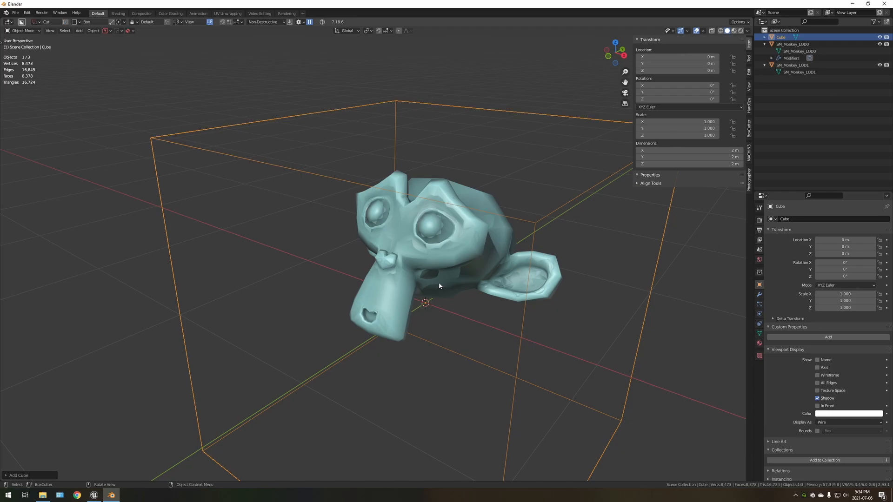
pyautogui.press('KP_1')
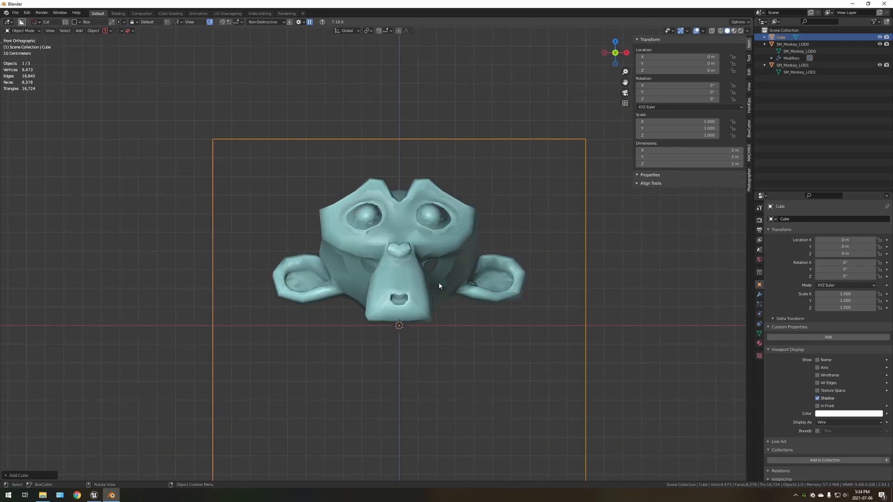
pyautogui.scroll(-3, 439, 283)
pyautogui.press('g')
pyautogui.press('z')
pyautogui.click(629, 211)
pyautogui.press('s')
pyautogui.press('z')
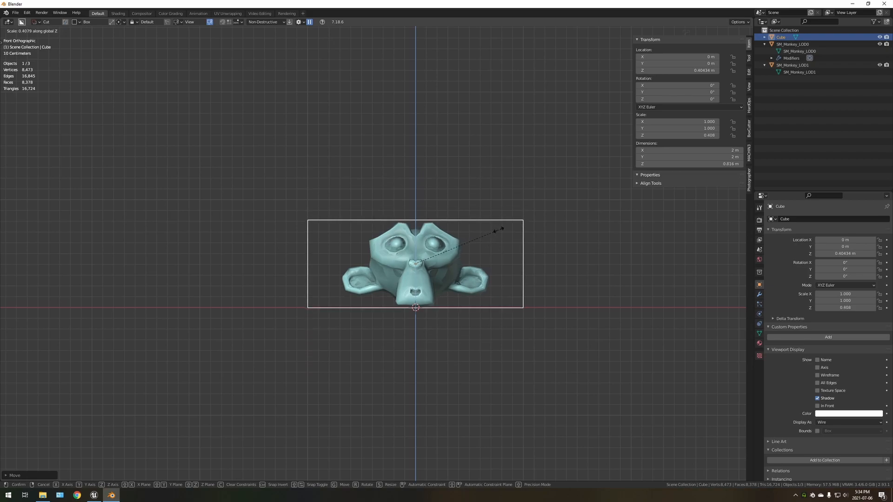
pyautogui.click(499, 232)
# Step: Scale the cube to about 1.43 m along X and, in right view, about 1.12 m along Y to enclose the monkey
pyautogui.press('s')
pyautogui.press('Escape')
pyautogui.press('s')
pyautogui.press('x')
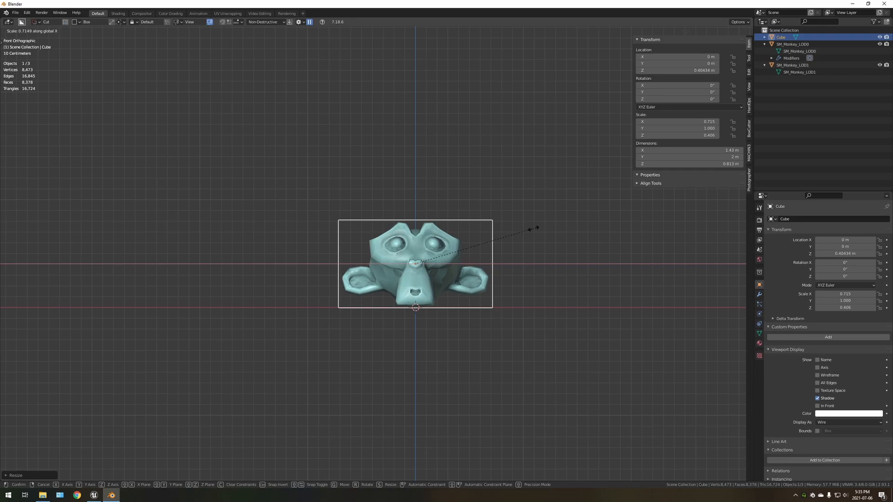
pyautogui.click(531, 227)
pyautogui.press('KP_3')
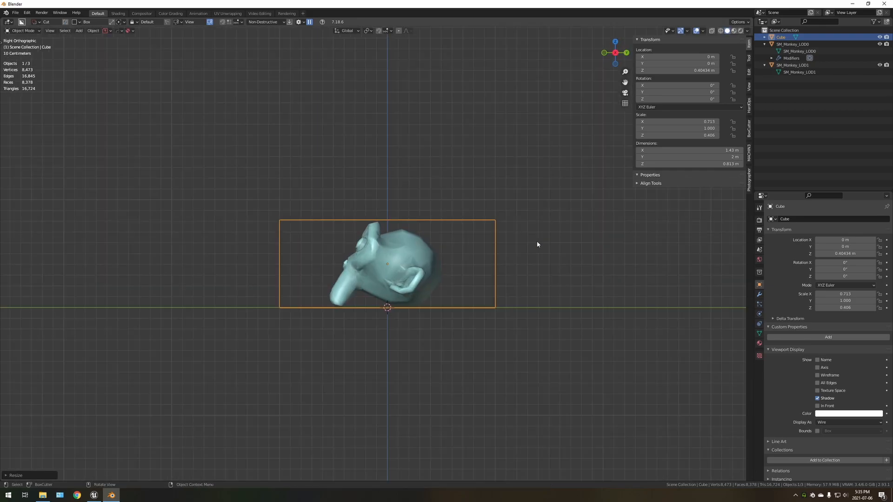
pyautogui.press('s')
pyautogui.press('y')
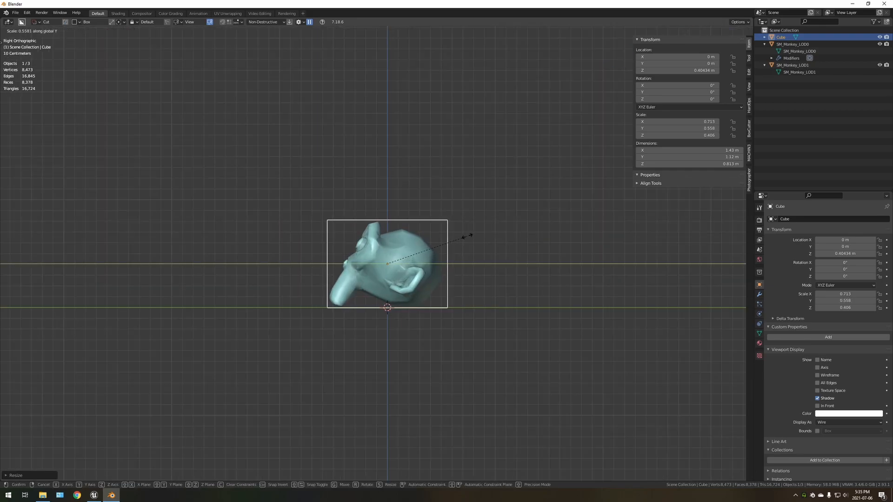
pyautogui.click(465, 236)
# Step: Apply the cube's scale and check how the wire box fits around the monkey in perspective
pyautogui.hotkey('ctrl', 'a')
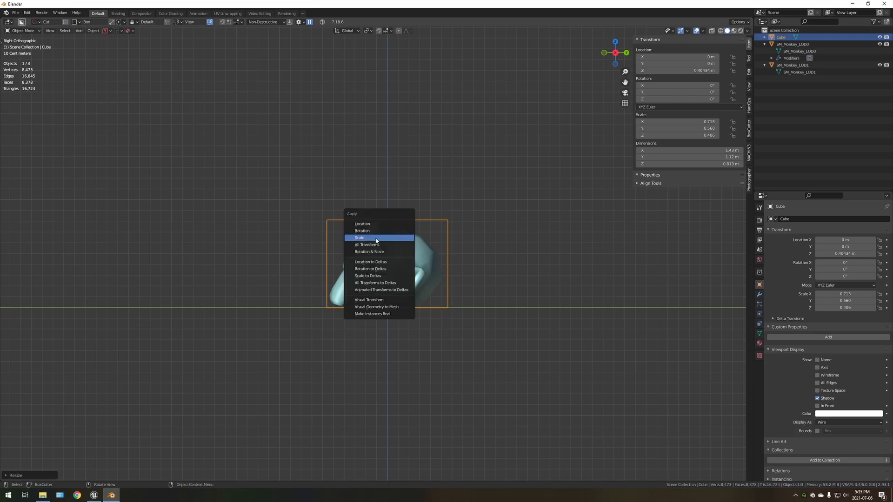
pyautogui.click(379, 238)
pyautogui.scroll(2, 378, 245)
pyautogui.moveTo(361, 244); pyautogui.dragTo(419, 262, button='middle')
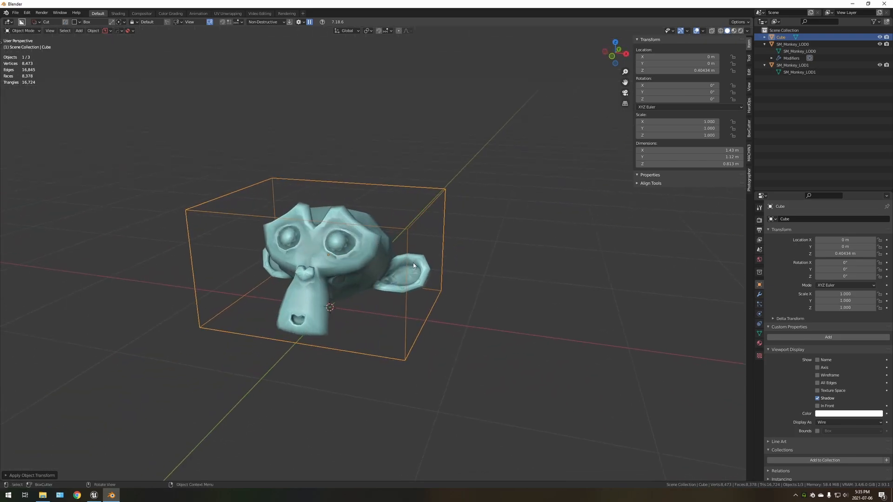
pyautogui.keyDown('shift'); pyautogui.moveTo(330, 232); pyautogui.dragTo(383, 255, button='middle'); pyautogui.keyUp('shift')
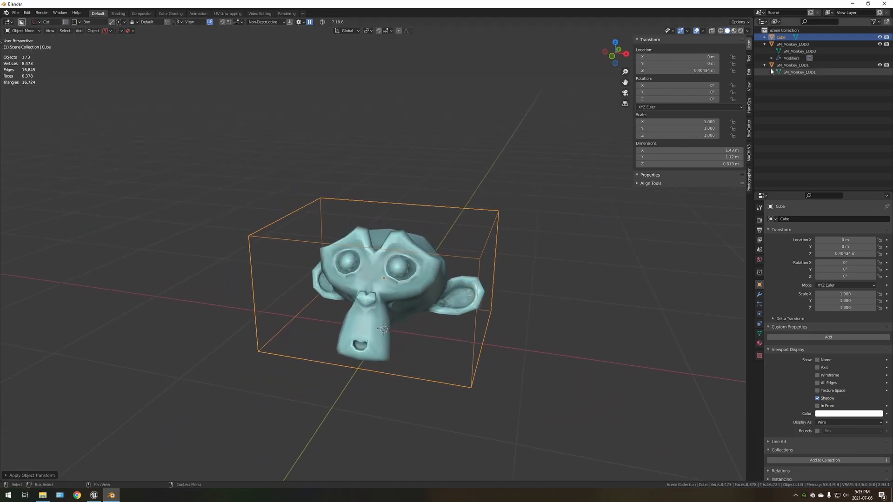
# Step: Rename the wire cube object as UCX_SM_Monkey, reusing the base name of the LOD0 monkey
pyautogui.doubleClick(791, 44)
pyautogui.click(781, 37)
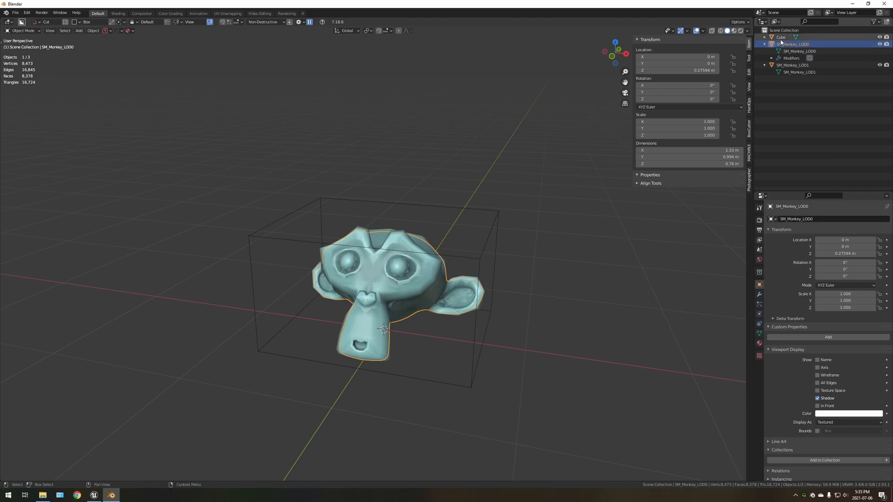
pyautogui.doubleClick(781, 37)
pyautogui.write('SM_Monkey_LOD0')
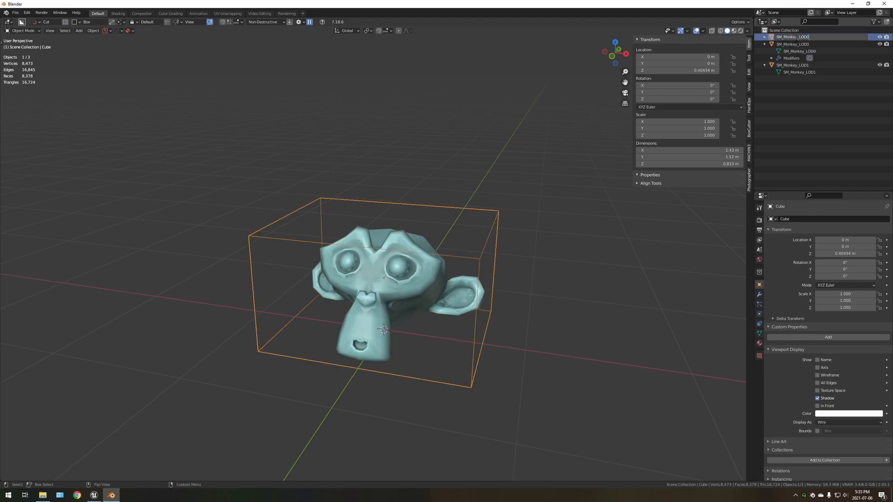
pyautogui.press('BackSpace')
pyautogui.press('BackSpace')
pyautogui.press('BackSpace')
pyautogui.press('BackSpace')
pyautogui.press('BackSpace')
pyautogui.write('UCX_SM_')
pyautogui.press('Return')
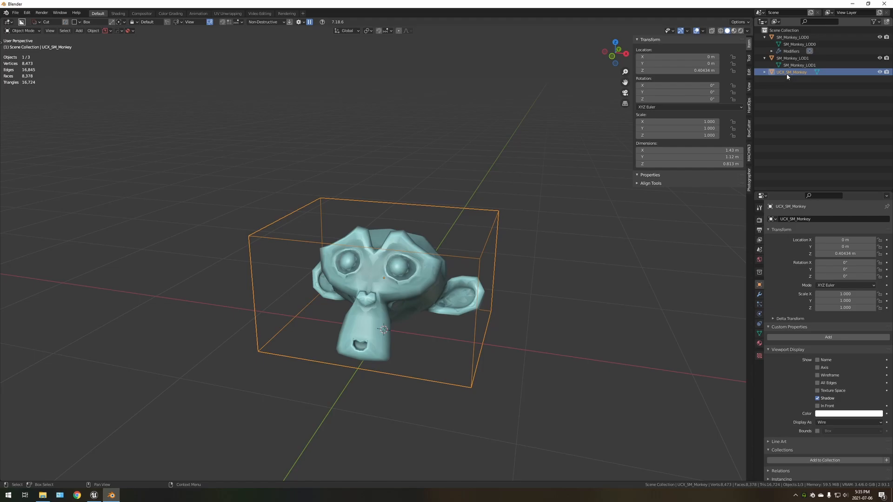
# Step: Copy the wire box's object name and rename its mesh data as UCX_SM_Monkey to match
pyautogui.scroll(3, 426, 272)
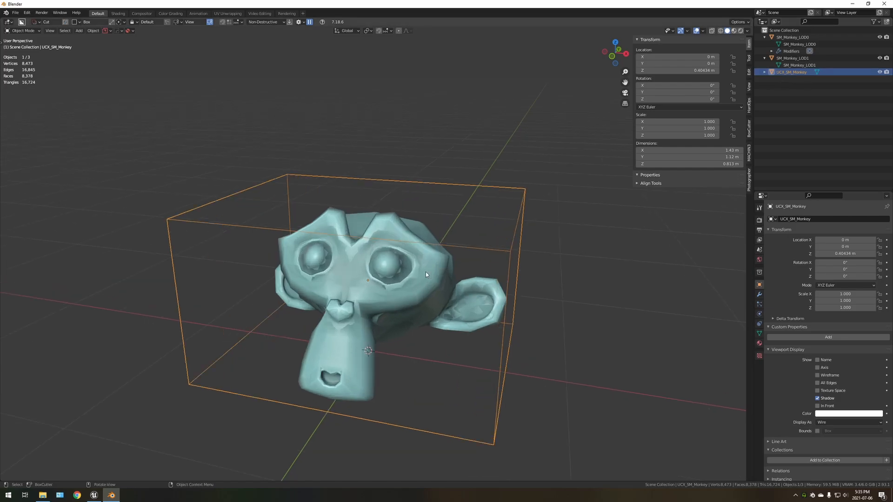
pyautogui.keyDown('shift'); pyautogui.moveTo(418, 272); pyautogui.dragTo(438, 264, button='middle'); pyautogui.keyUp('shift')
pyautogui.click(765, 72)
pyautogui.doubleClick(785, 72)
pyautogui.hotkey('ctrl', 'c')
pyautogui.doubleClick(787, 80)
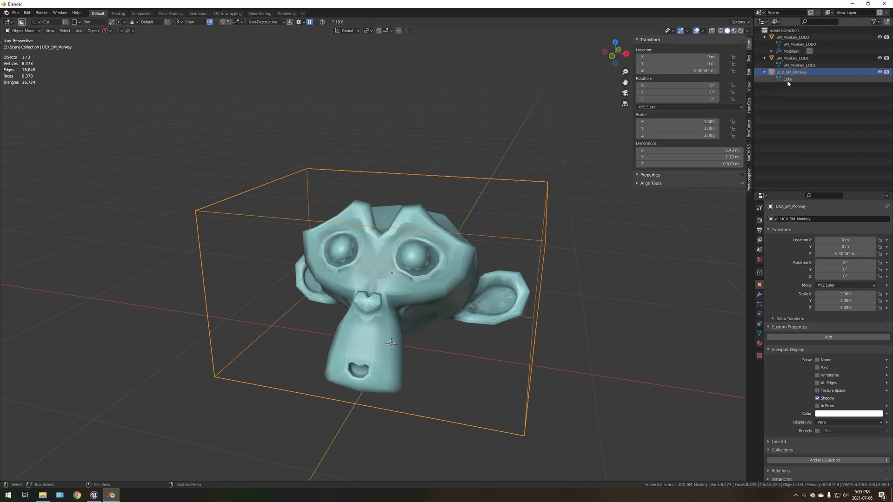
pyautogui.hotkey('ctrl', 'v')
pyautogui.press('Return')
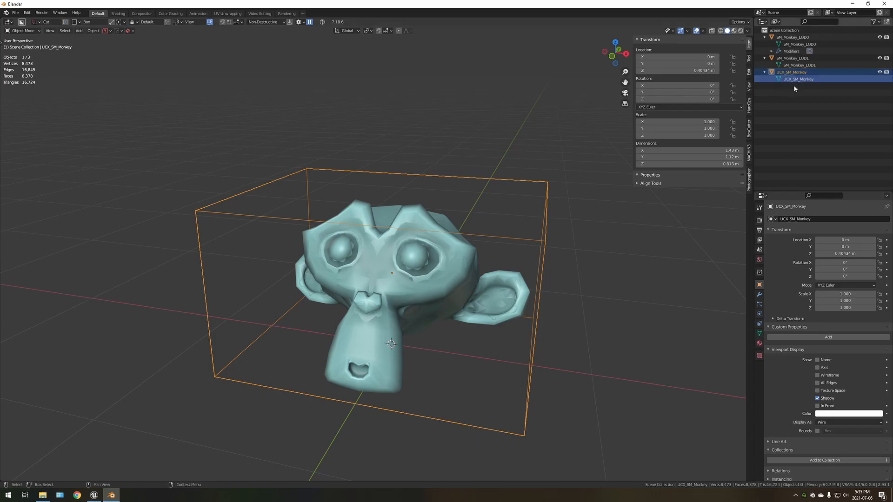